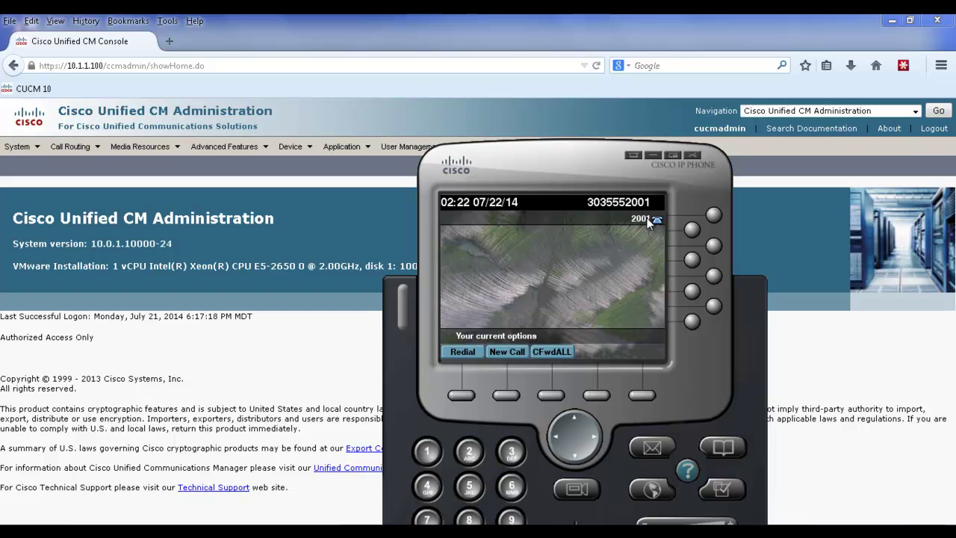
Start a new translation pattern and enter 303555XXXX as the pattern
{"action": "left_click", "coordinate": [150, 200]}
{"action": "mouse_move", "coordinate": [82, 147]}
{"action": "left_click", "coordinate": [120, 268]}
{"action": "left_click", "coordinate": [34, 335]}
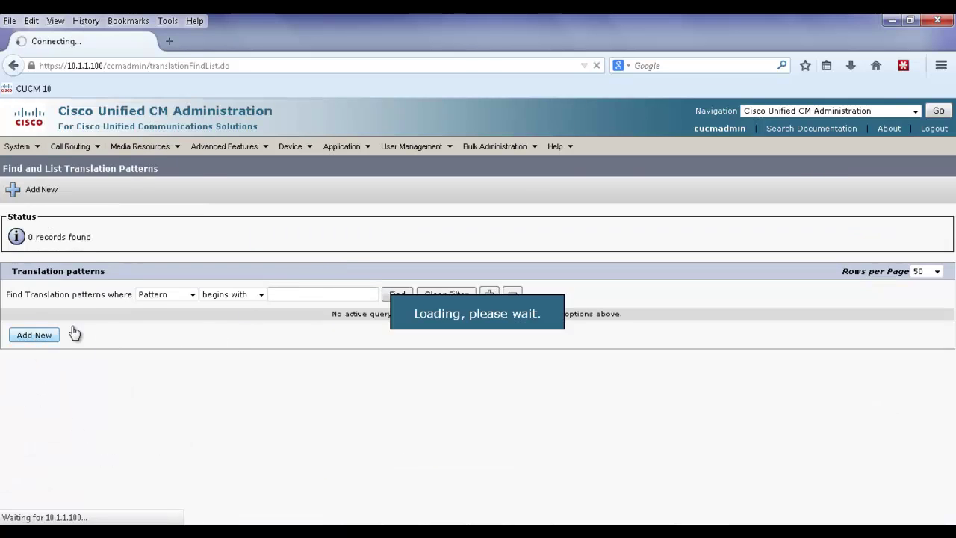
{"action": "type", "text": "30"}
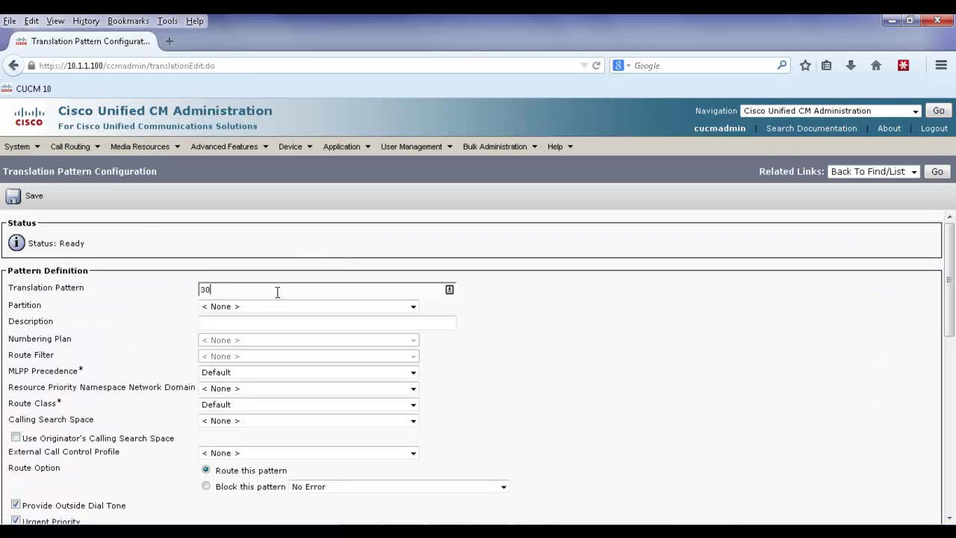
{"action": "type", "text": "3555XXXX"}
Set the translation pattern's called party transform mask to XXXX and save the pattern
{"action": "scroll", "coordinate": [546, 446], "scroll_direction": "down", "scroll_amount": 5}
{"action": "scroll", "coordinate": [545, 446], "scroll_direction": "down", "scroll_amount": 1}
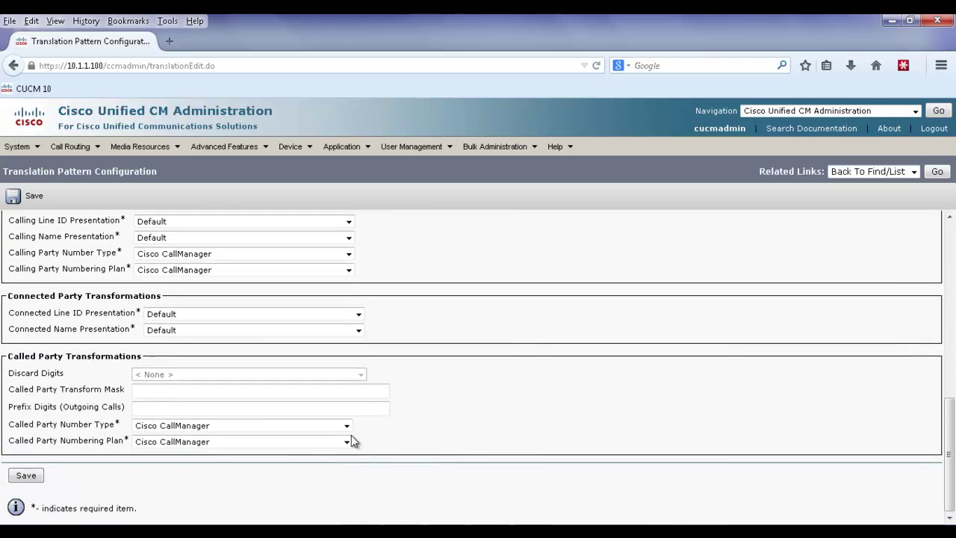
{"action": "left_click", "coordinate": [175, 406]}
{"action": "left_click", "coordinate": [181, 391]}
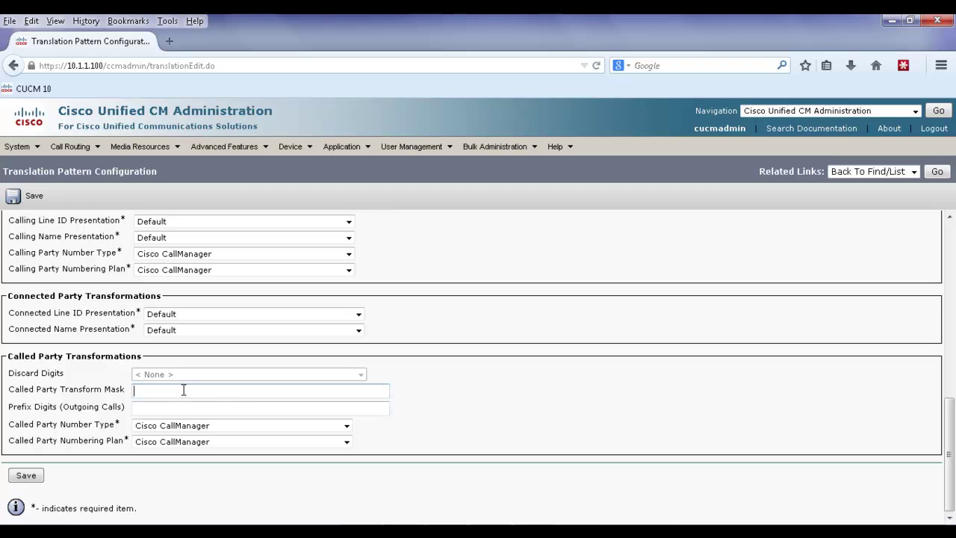
{"action": "type", "text": "XXXX"}
{"action": "left_click", "coordinate": [15, 196]}
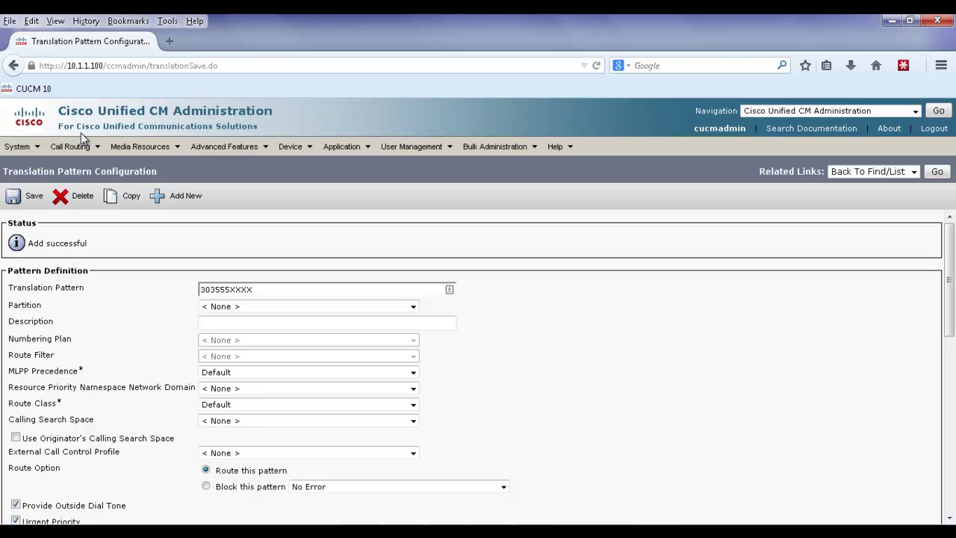
Create and save a new partition named xform-pattern
{"action": "mouse_move", "coordinate": [75, 147]}
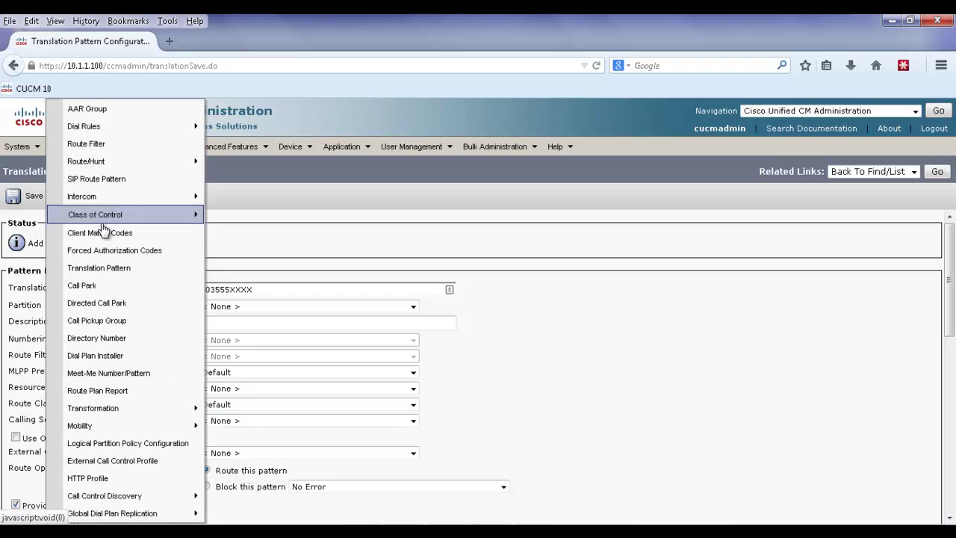
{"action": "mouse_move", "coordinate": [116, 216]}
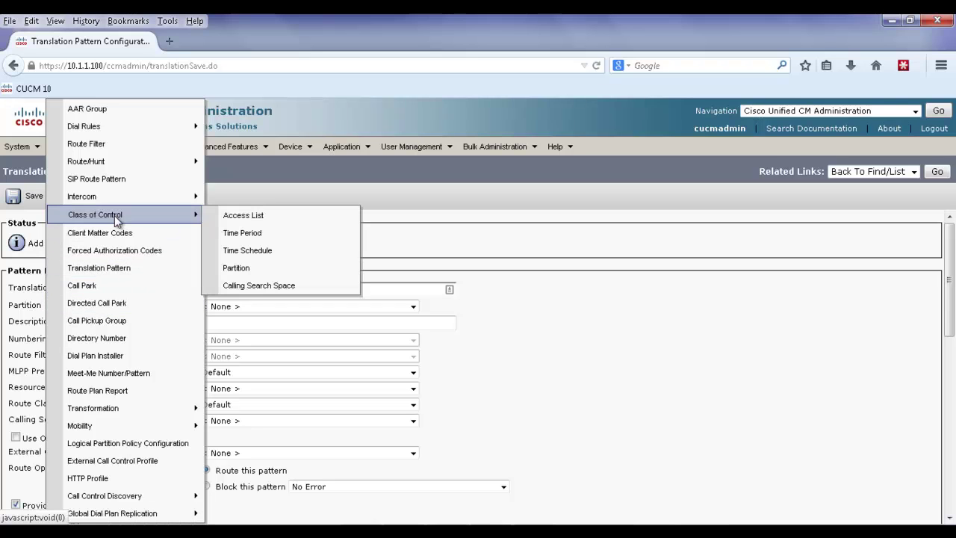
{"action": "left_click", "coordinate": [245, 271]}
{"action": "left_click", "coordinate": [34, 436]}
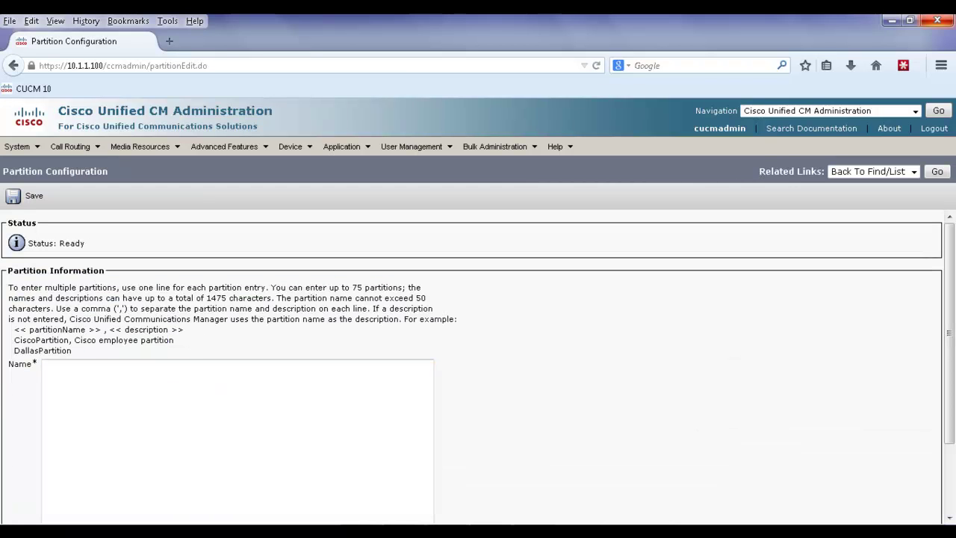
{"action": "type", "text": "xform-pattern"}
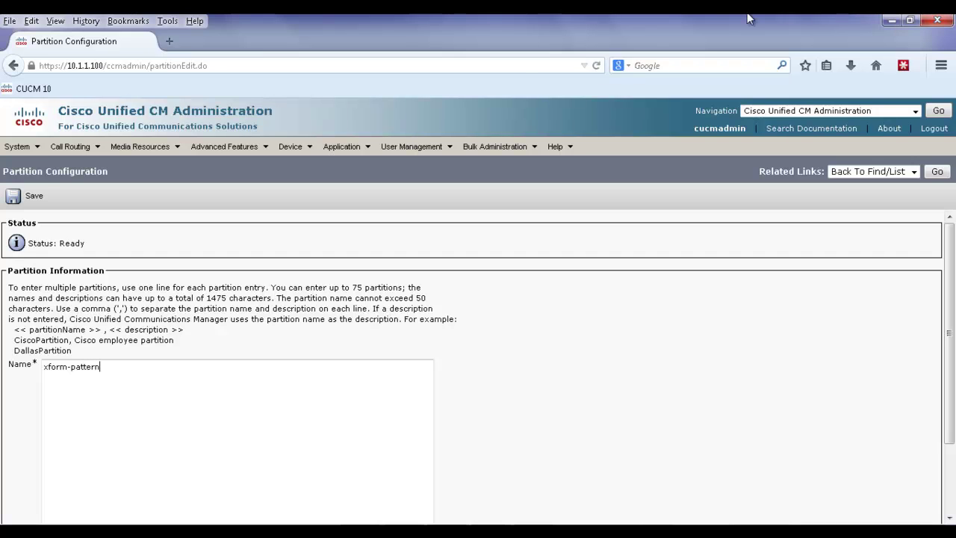
{"action": "left_click", "coordinate": [14, 199]}
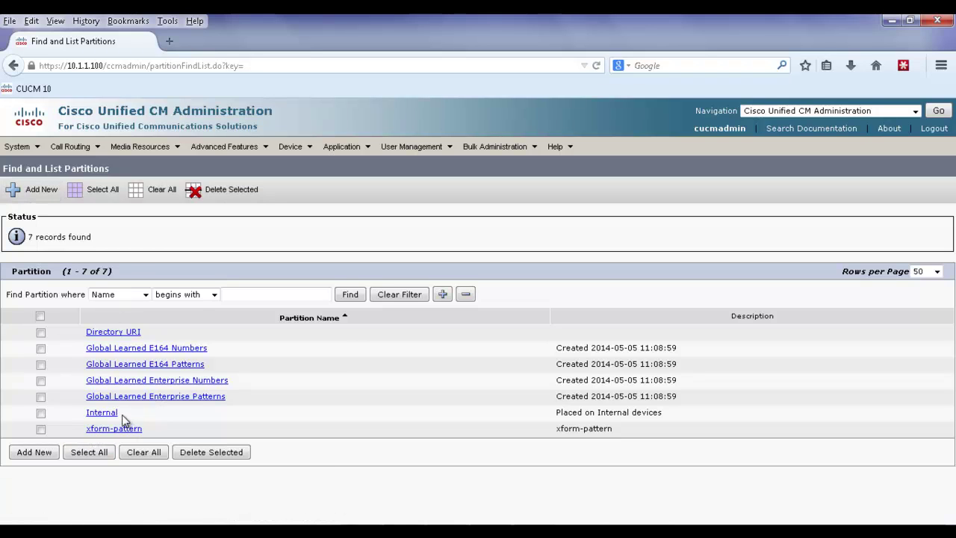
Open the registered phone's configuration from the device list and check which partition its first line belongs to
{"action": "left_click_drag", "start_coordinate": [122, 414], "coordinate": [65, 420]}
{"action": "mouse_move", "coordinate": [297, 157]}
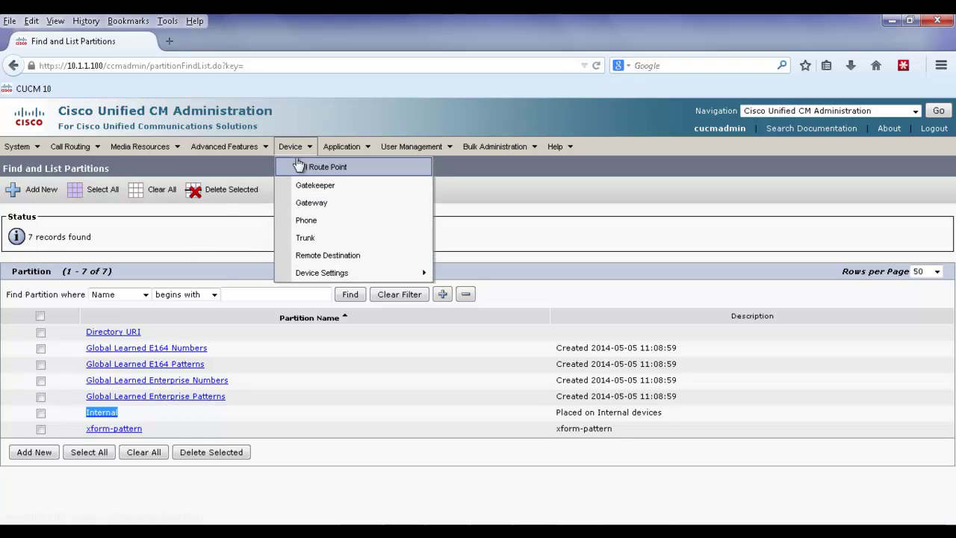
{"action": "left_click", "coordinate": [309, 228]}
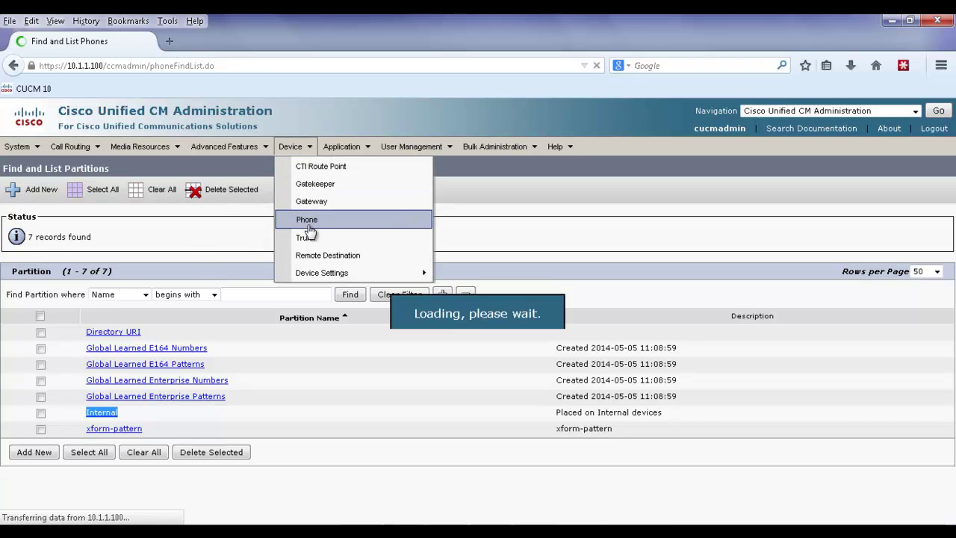
{"action": "left_click", "coordinate": [186, 348]}
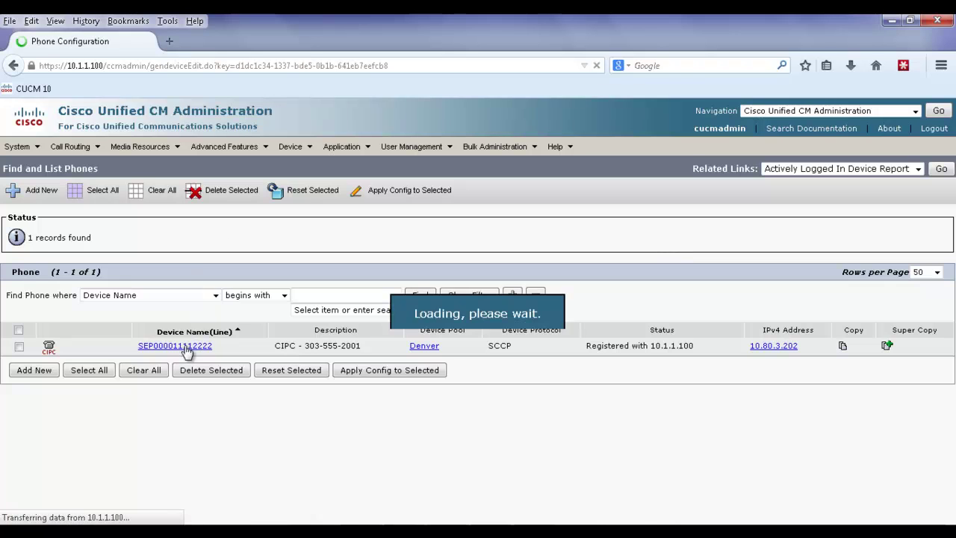
{"action": "left_click_drag", "start_coordinate": [156, 313], "coordinate": [114, 295]}
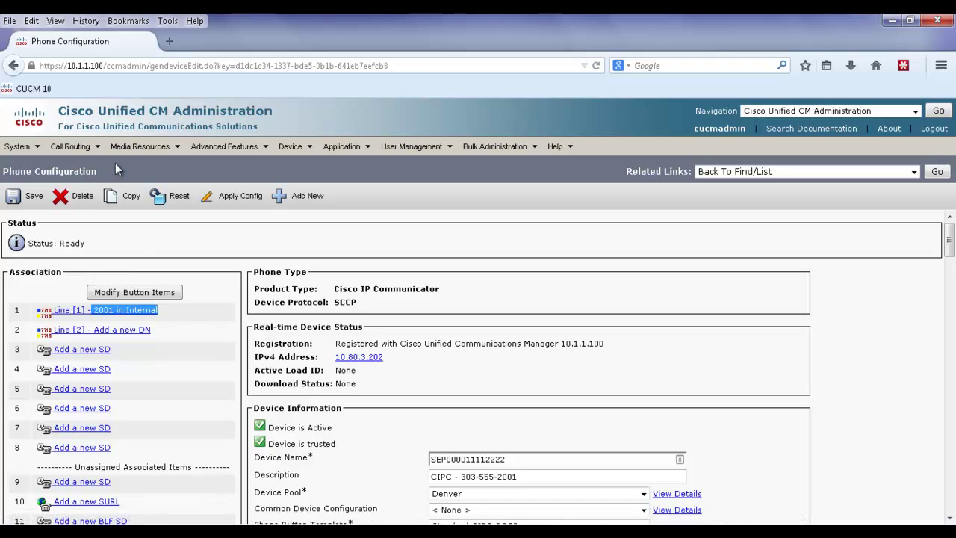
Assign the 303555XXXX translation pattern to the xform-pattern partition and save it
{"action": "mouse_move", "coordinate": [63, 147]}
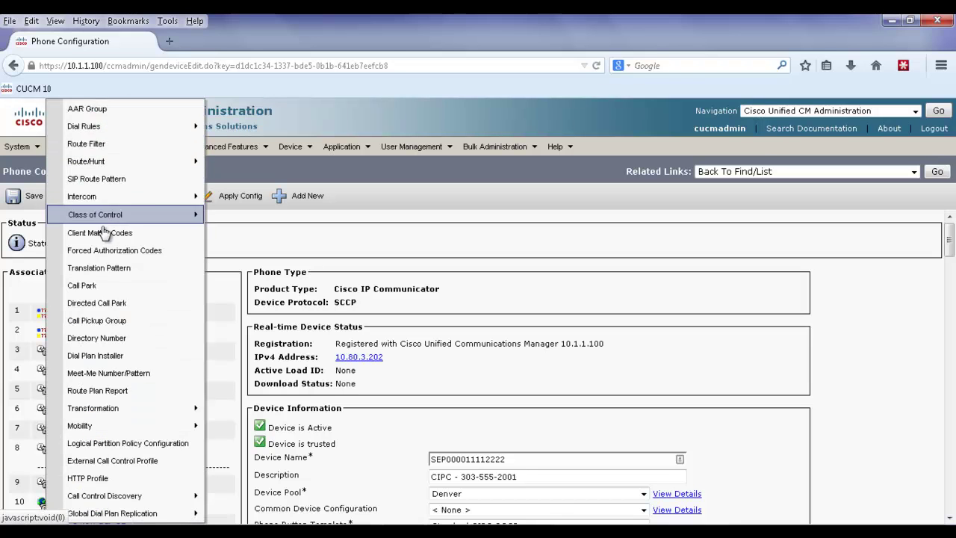
{"action": "left_click", "coordinate": [105, 268]}
{"action": "left_click", "coordinate": [205, 332]}
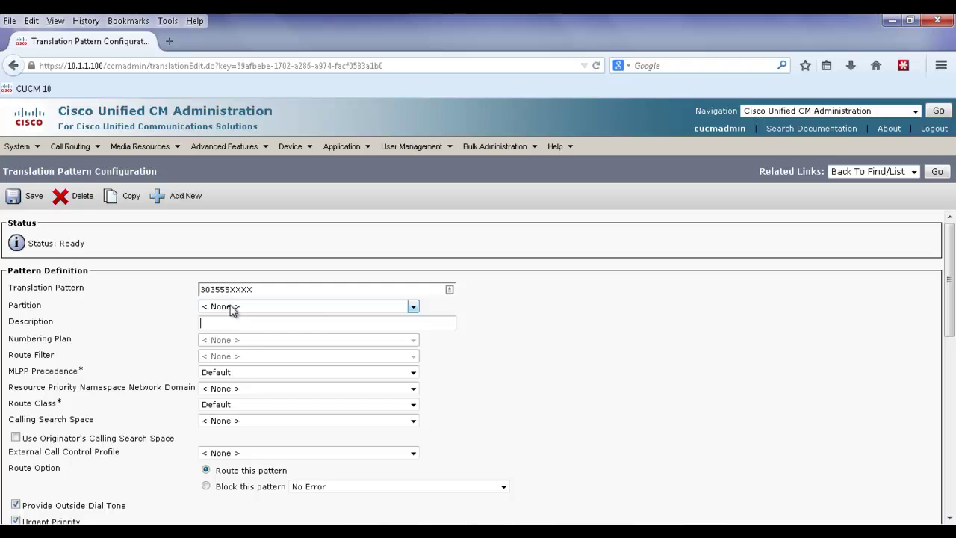
{"action": "left_click", "coordinate": [233, 309]}
{"action": "left_click", "coordinate": [238, 379]}
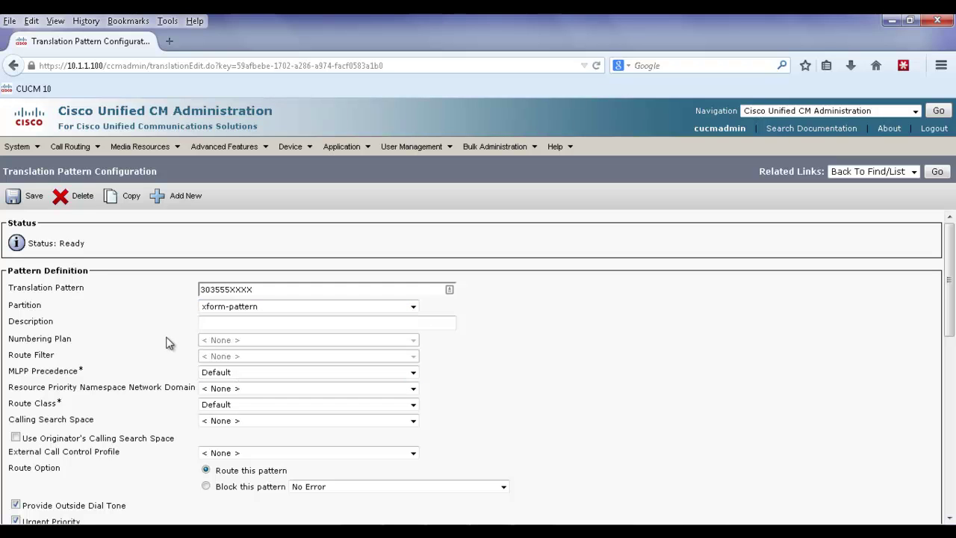
{"action": "left_click", "coordinate": [31, 198]}
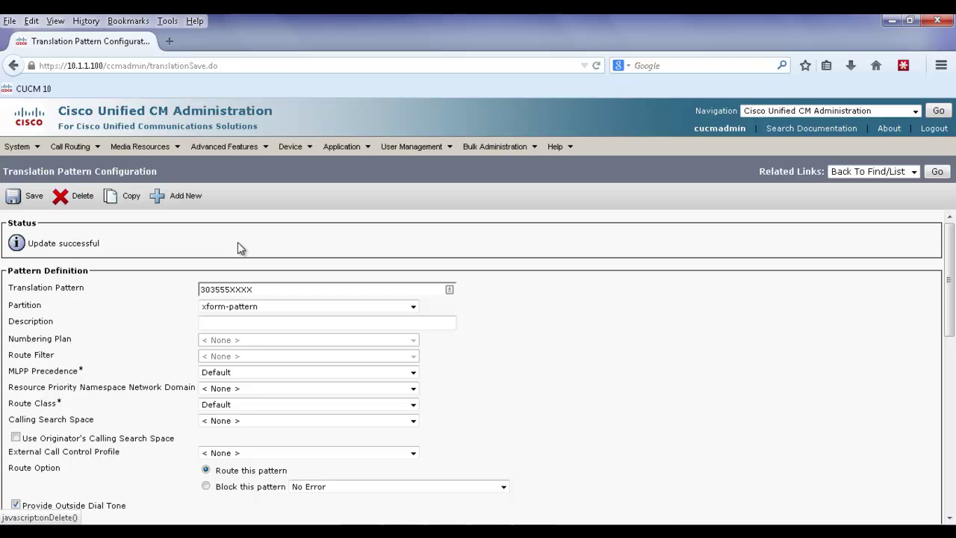
Create and save a new calling search space named GW-to-Xform
{"action": "mouse_move", "coordinate": [72, 146]}
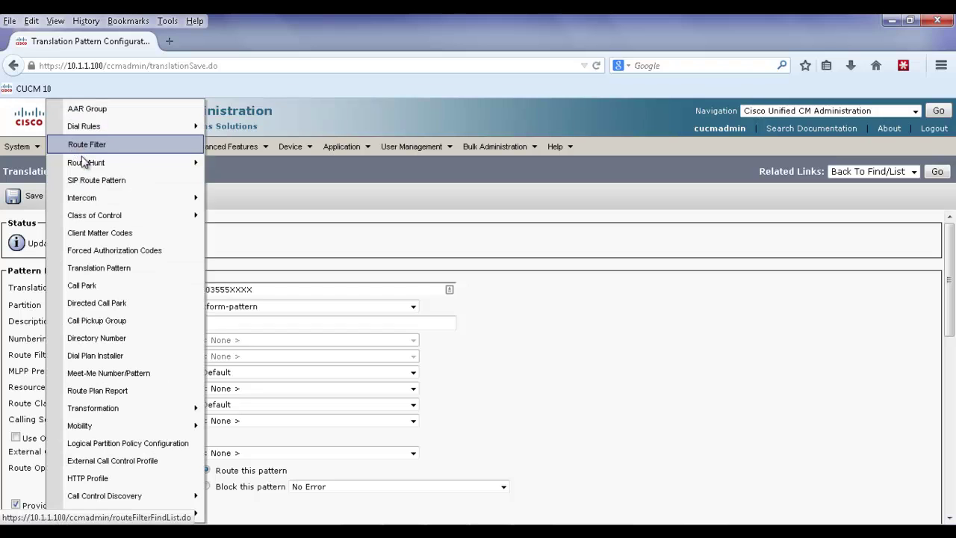
{"action": "mouse_move", "coordinate": [100, 216]}
{"action": "left_click", "coordinate": [263, 285]}
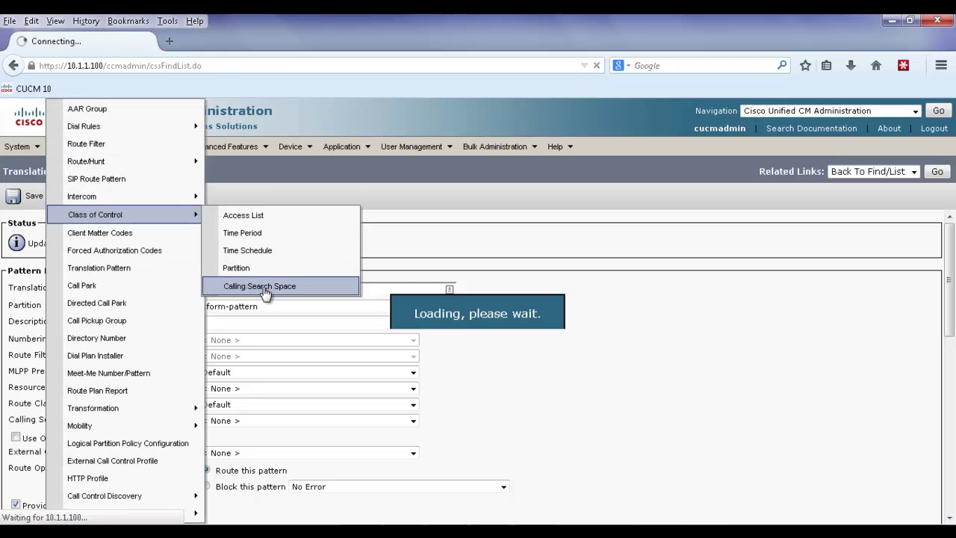
{"action": "left_click", "coordinate": [34, 334]}
{"action": "left_click", "coordinate": [192, 439]}
{"action": "left_click", "coordinate": [139, 288]}
{"action": "left_click", "coordinate": [170, 305]}
{"action": "key", "text": "shift+Tab"}
{"action": "type", "text": "GW-t"}
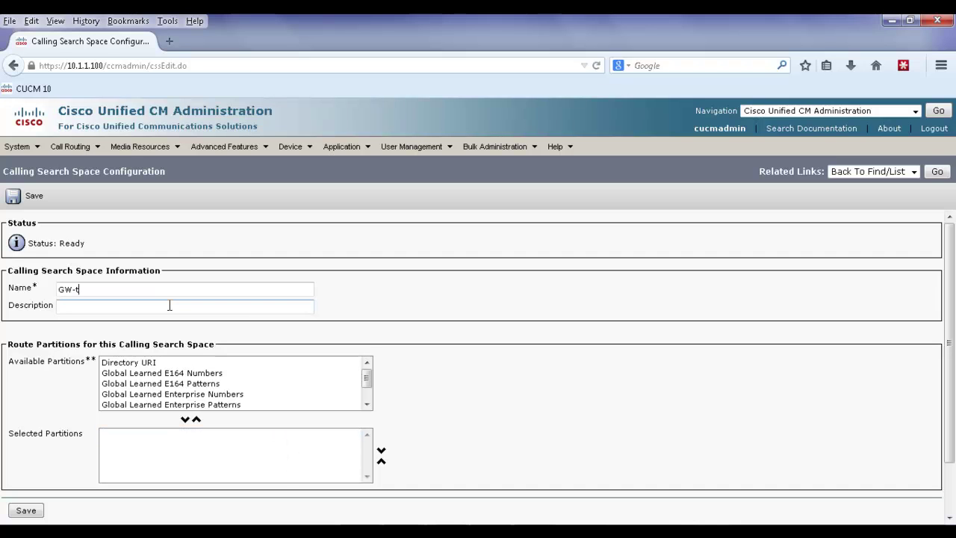
{"action": "type", "text": "o-Xform"}
{"action": "left_click", "coordinate": [32, 199]}
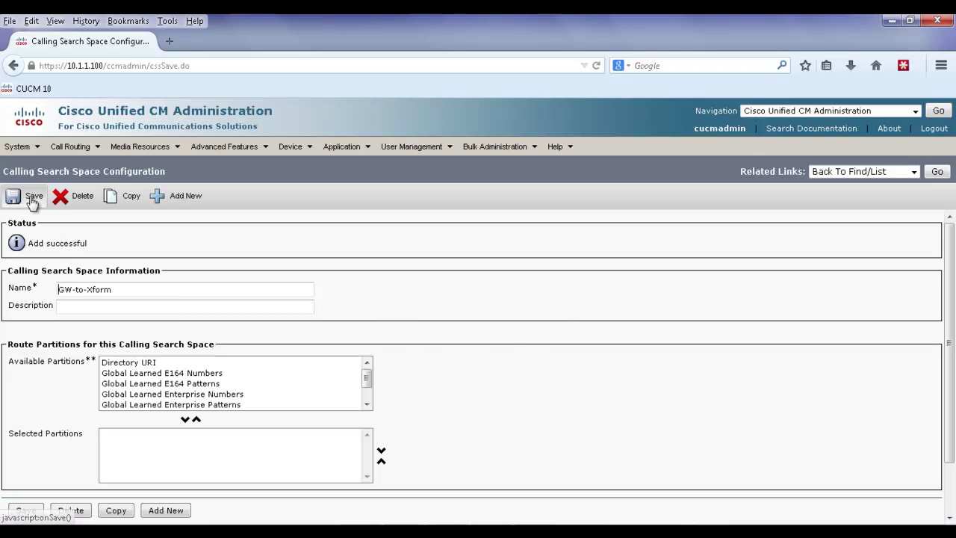
Add the xform-pattern partition to the GW-to-Xform calling search space and save it
{"action": "left_click", "coordinate": [179, 383]}
{"action": "scroll", "coordinate": [179, 395], "scroll_direction": "down", "scroll_amount": 1}
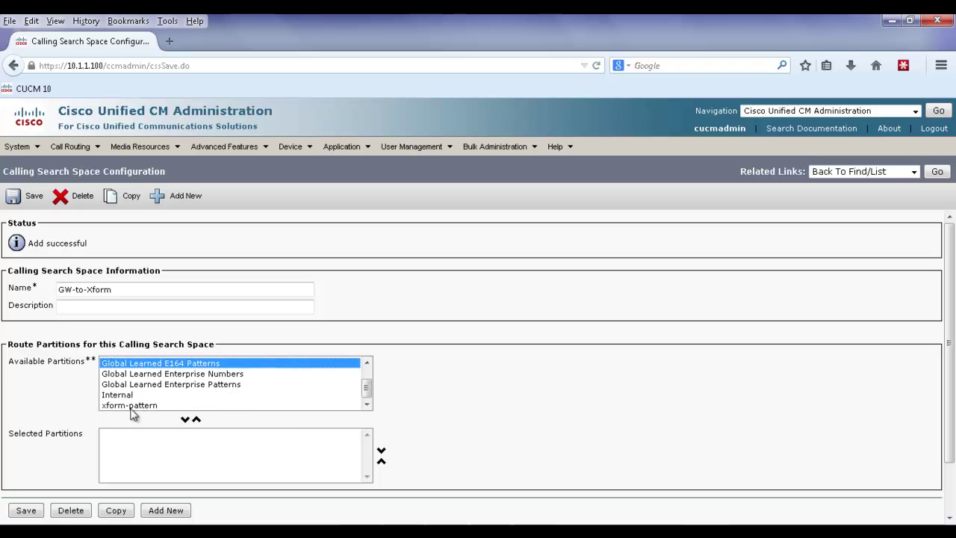
{"action": "left_click", "coordinate": [139, 407]}
{"action": "left_click", "coordinate": [186, 419]}
{"action": "left_click", "coordinate": [26, 510]}
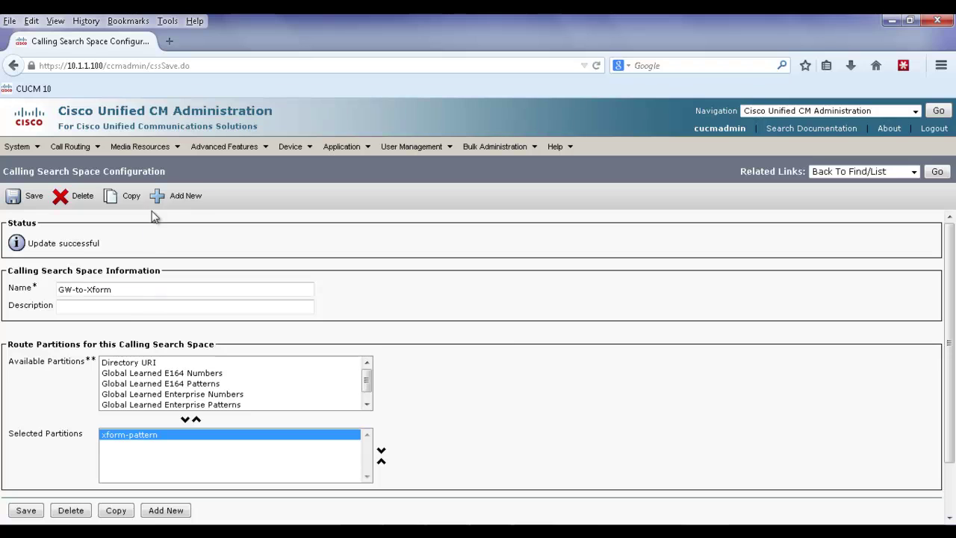
Create a calling search space named Xform-to-Phone that contains the Internal partition and save it
{"action": "left_click", "coordinate": [179, 196]}
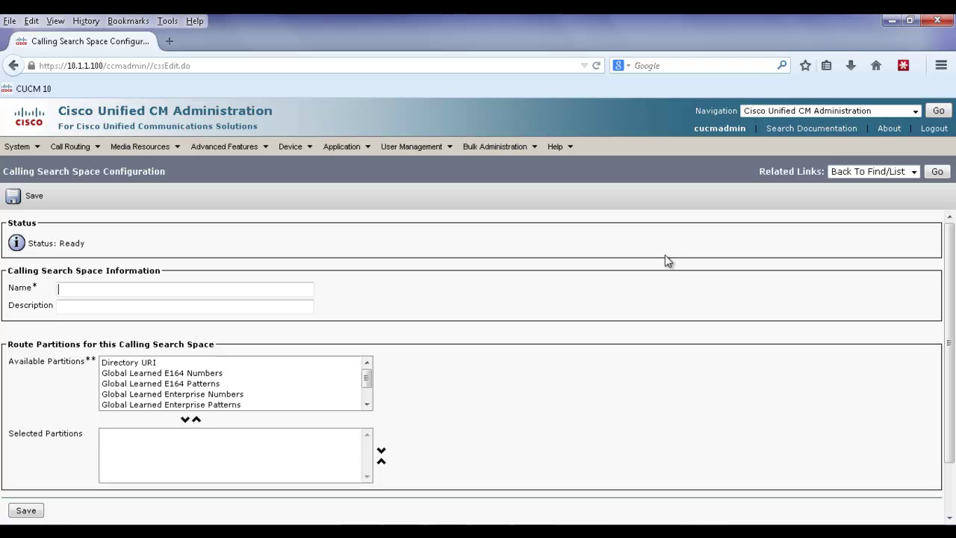
{"action": "type", "text": "Xform-to-Phone"}
{"action": "left_click", "coordinate": [274, 365]}
{"action": "scroll", "coordinate": [152, 403], "scroll_direction": "down", "scroll_amount": 1}
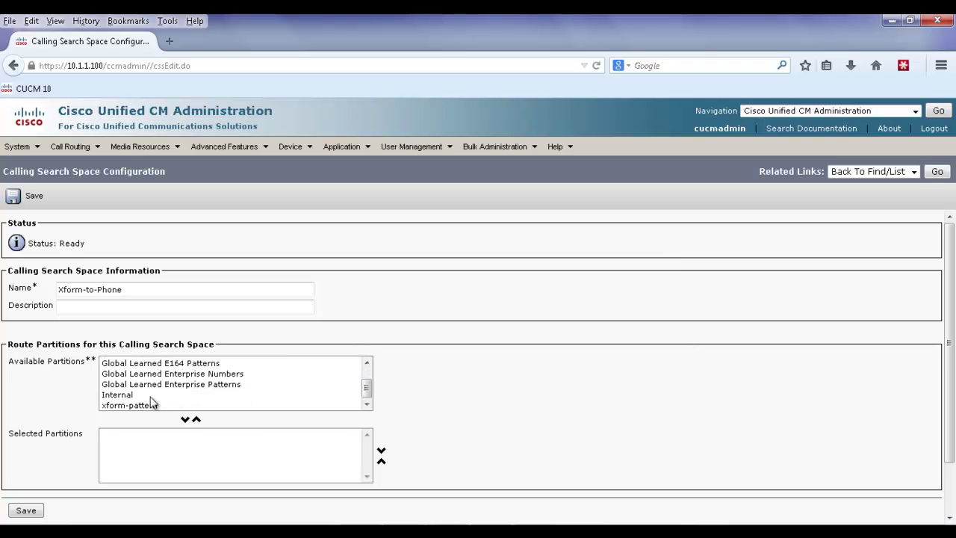
{"action": "left_click", "coordinate": [122, 395]}
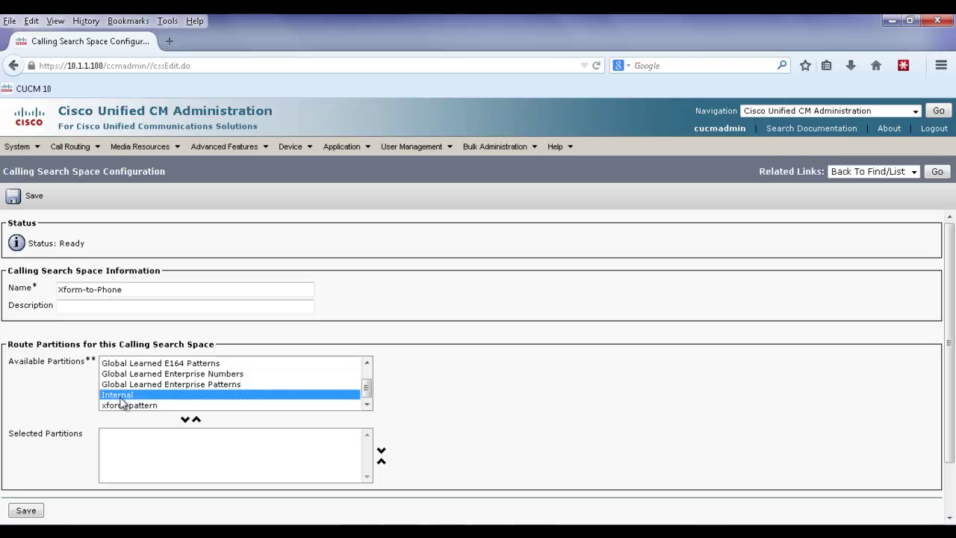
{"action": "left_click", "coordinate": [185, 419]}
{"action": "left_click", "coordinate": [13, 196]}
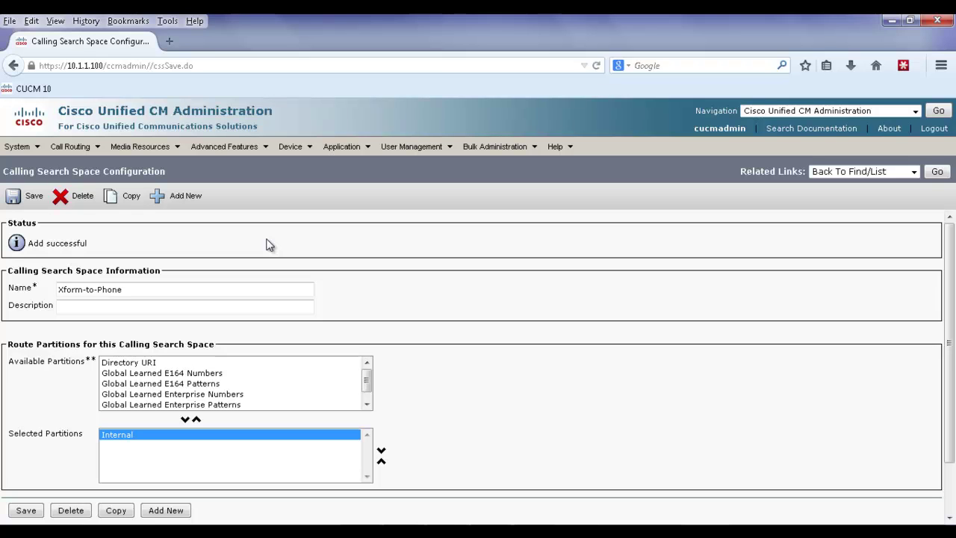
Set the inbound calling search space of the PSTN-Trunk SIP trunk to GW-to-Xform
{"action": "mouse_move", "coordinate": [299, 155]}
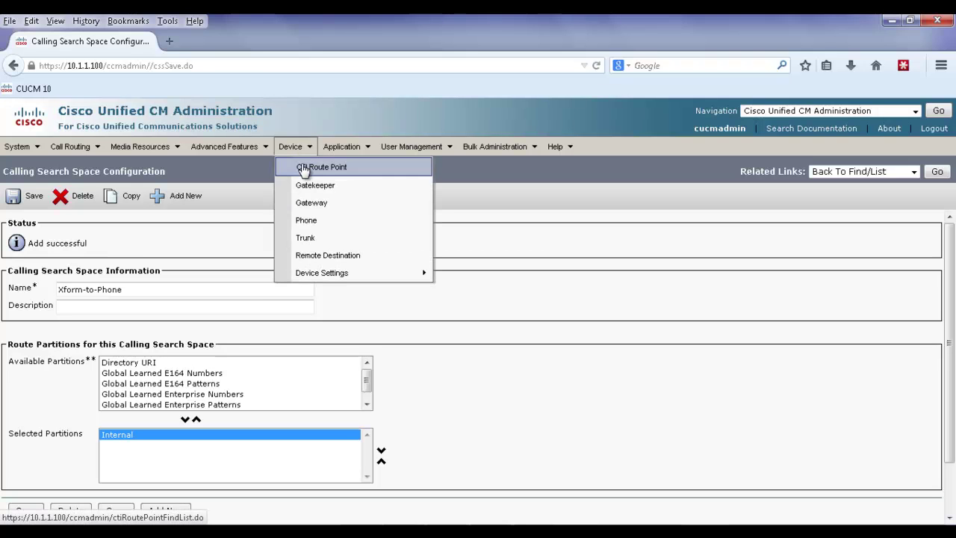
{"action": "left_click_drag", "start_coordinate": [312, 203], "coordinate": [307, 237]}
{"action": "left_click", "coordinate": [307, 238]}
{"action": "left_click", "coordinate": [151, 350]}
{"action": "scroll", "coordinate": [179, 458], "scroll_direction": "down", "scroll_amount": 3}
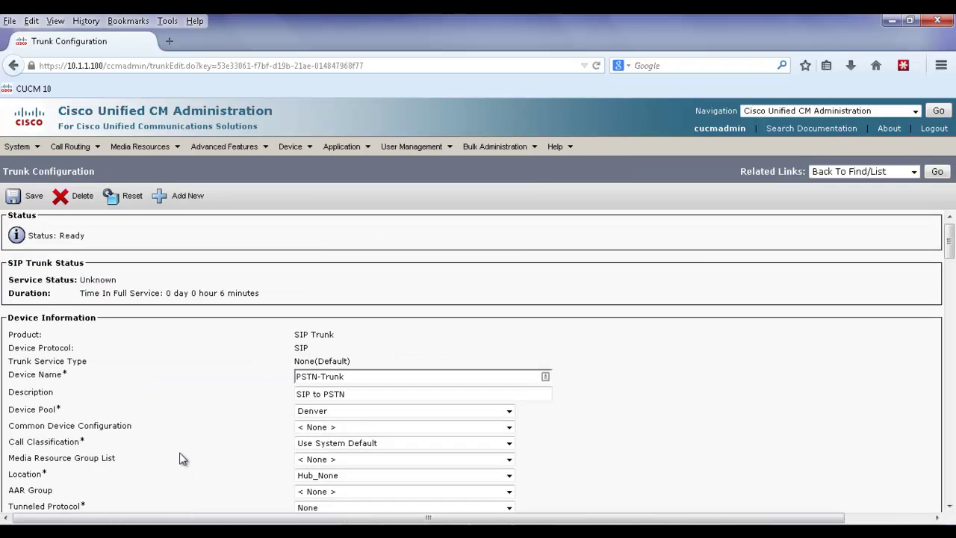
{"action": "scroll", "coordinate": [181, 458], "scroll_direction": "down", "scroll_amount": 6}
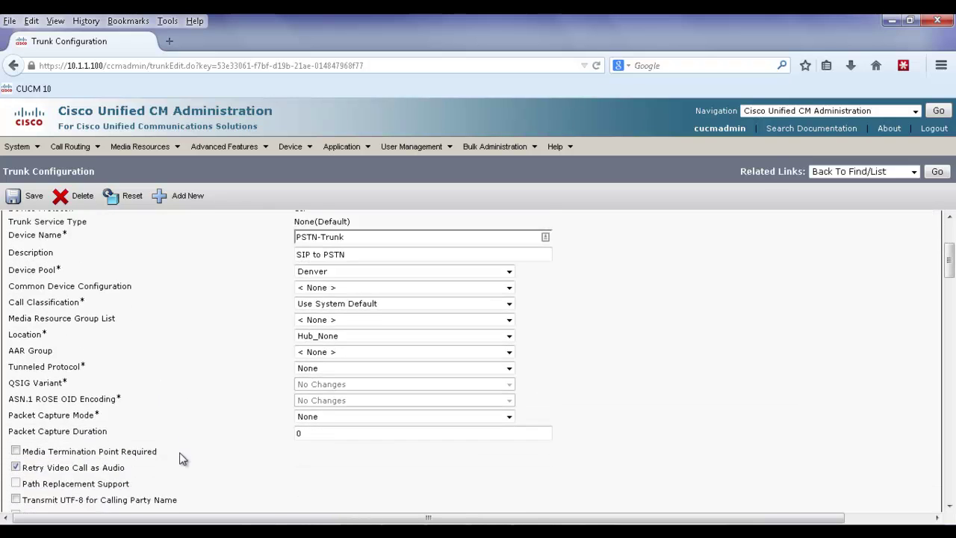
{"action": "scroll", "coordinate": [191, 455], "scroll_direction": "down", "scroll_amount": 6}
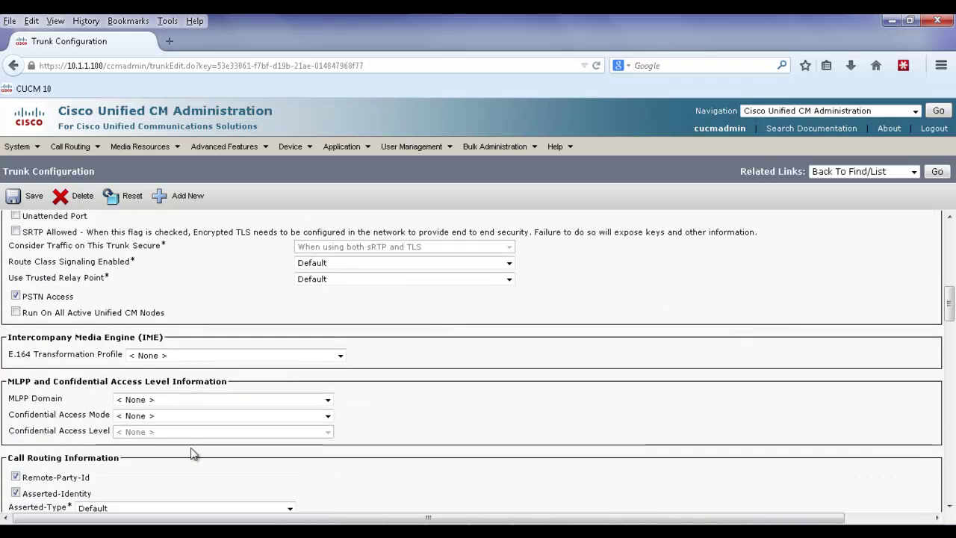
{"action": "scroll", "coordinate": [192, 445], "scroll_direction": "down", "scroll_amount": 1}
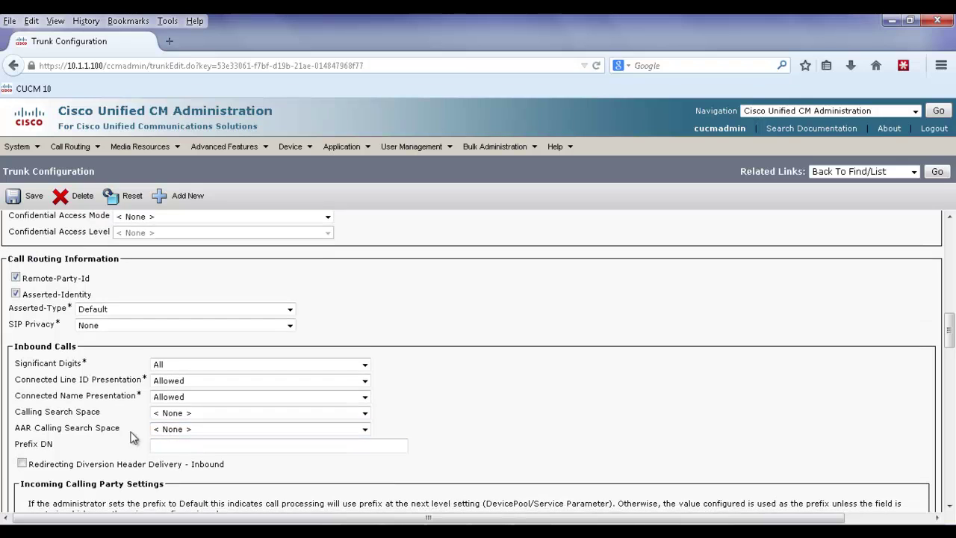
{"action": "left_click", "coordinate": [184, 416]}
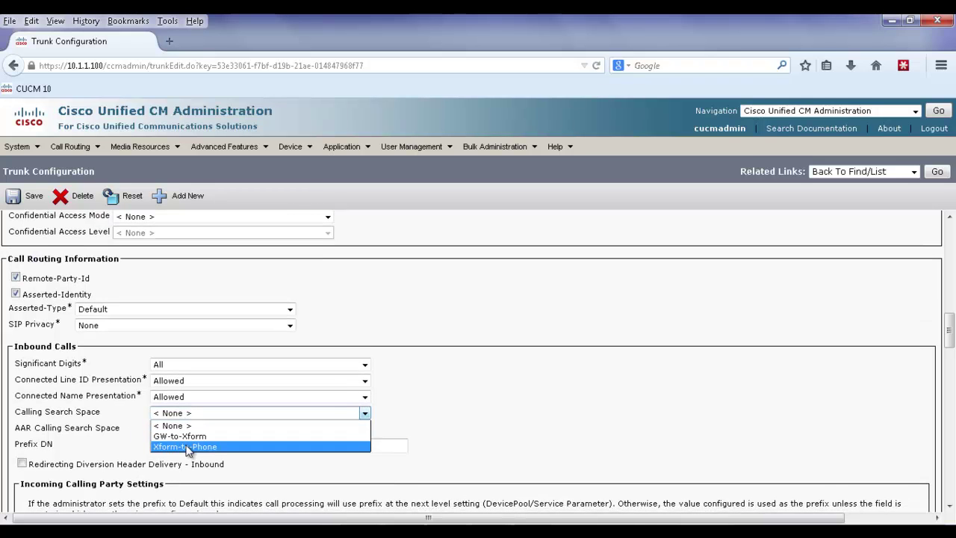
{"action": "left_click", "coordinate": [184, 438]}
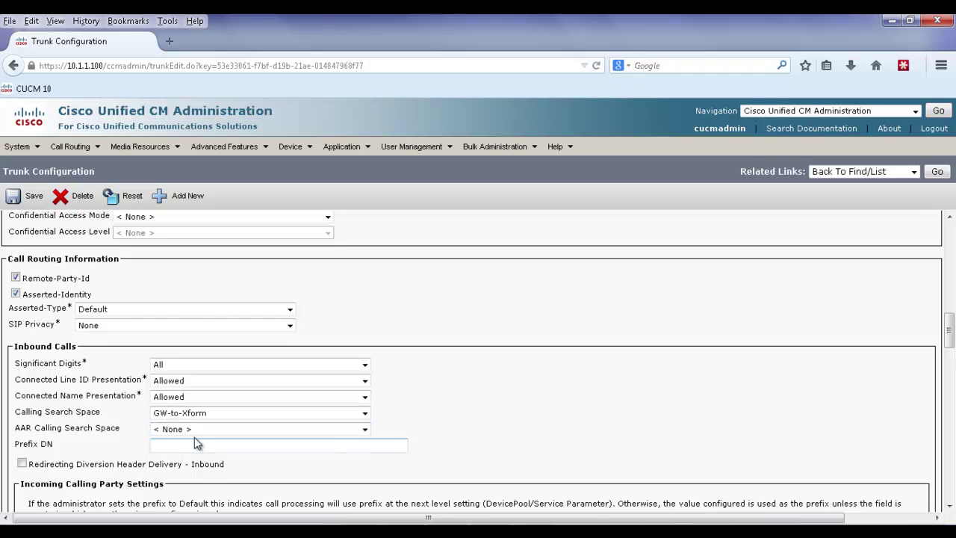
Save the PSTN-Trunk configuration and reset the trunk to apply the change
{"action": "left_click", "coordinate": [22, 196]}
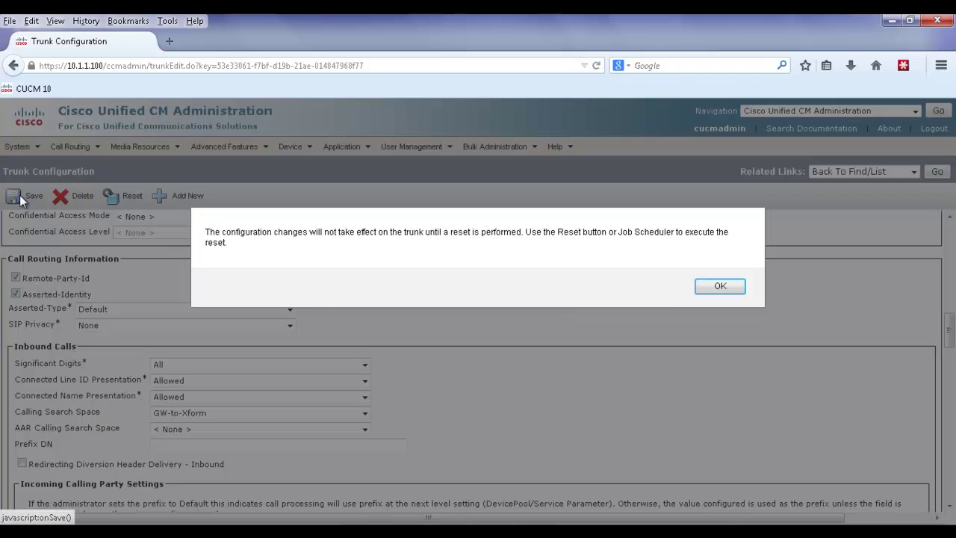
{"action": "left_click", "coordinate": [718, 287]}
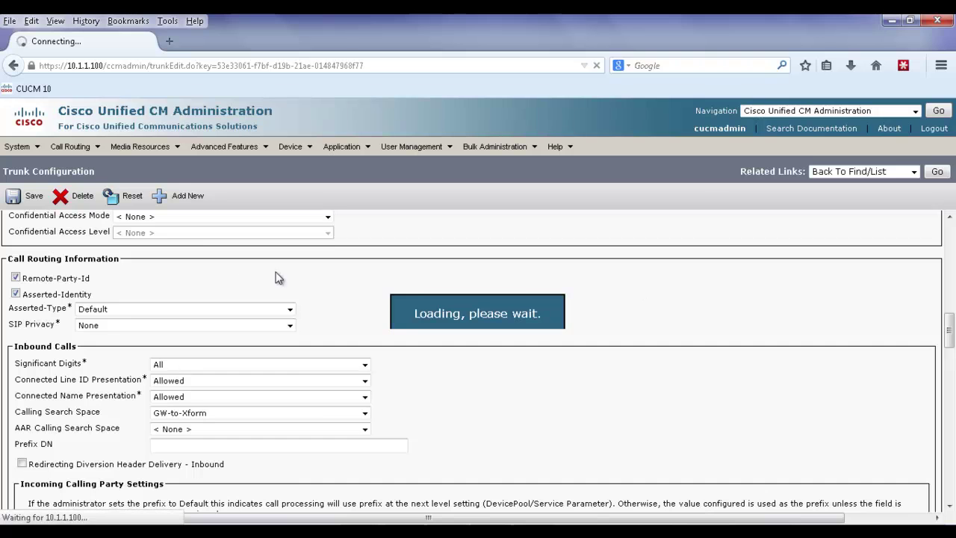
{"action": "left_click", "coordinate": [131, 197]}
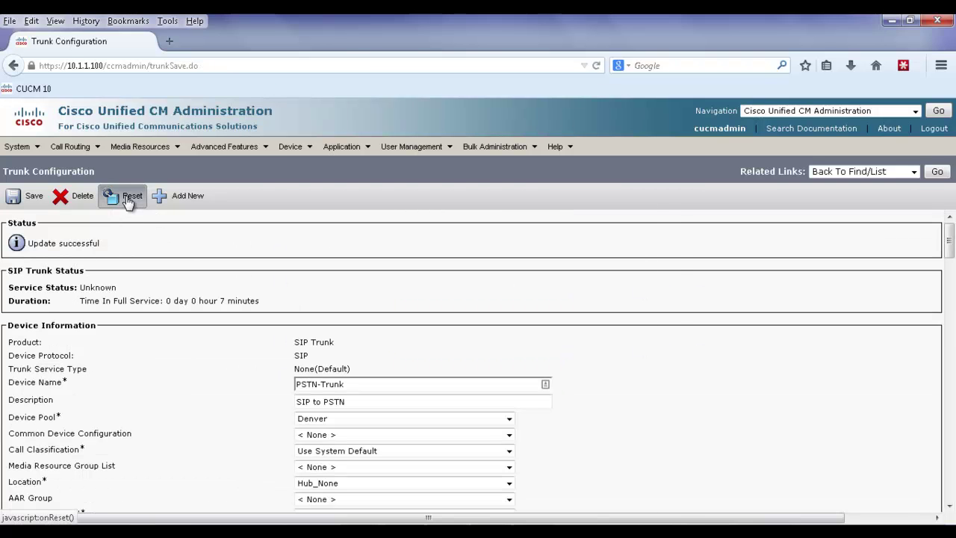
{"action": "left_click", "coordinate": [244, 468]}
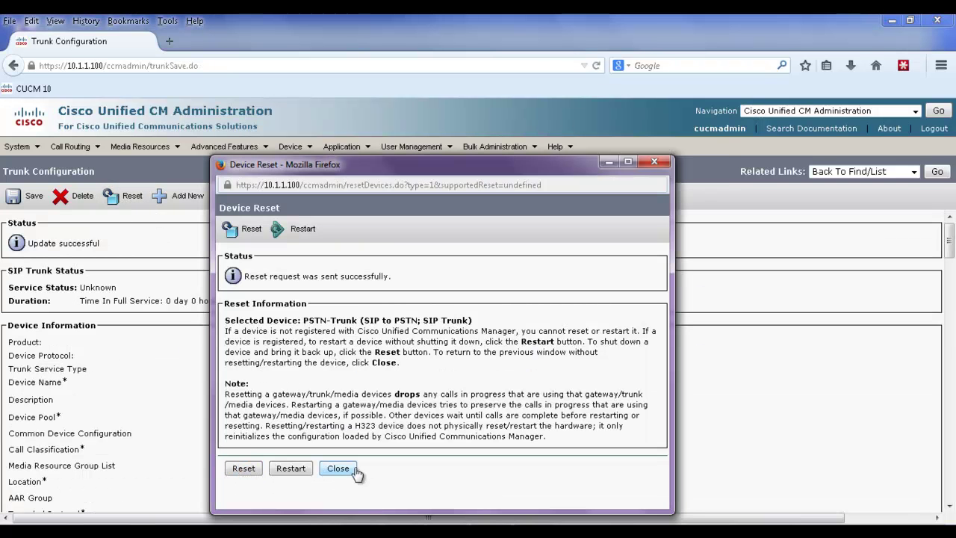
{"action": "left_click", "coordinate": [337, 468]}
Set the calling search space of the 303555XXXX translation pattern to Xform-to-Phone and save it
{"action": "left_click", "coordinate": [71, 150]}
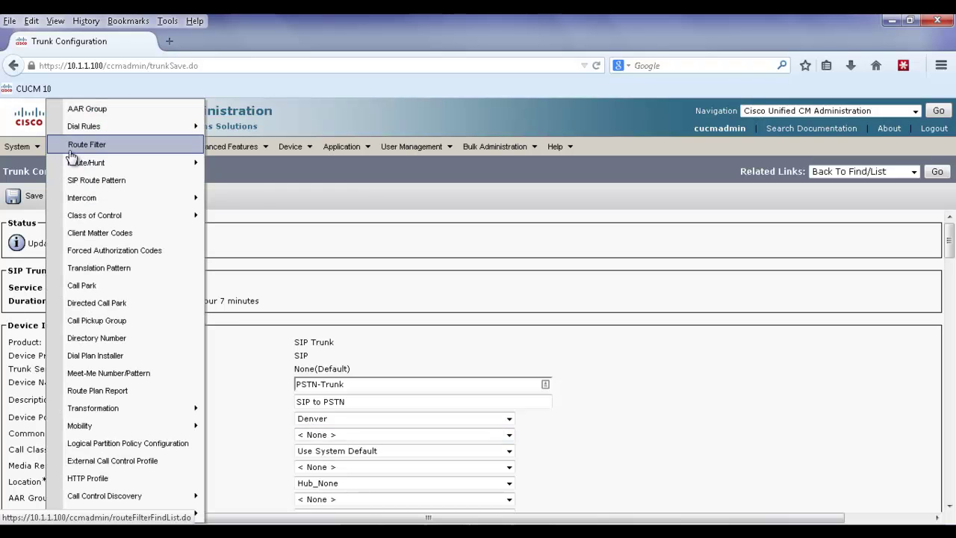
{"action": "left_click", "coordinate": [104, 272]}
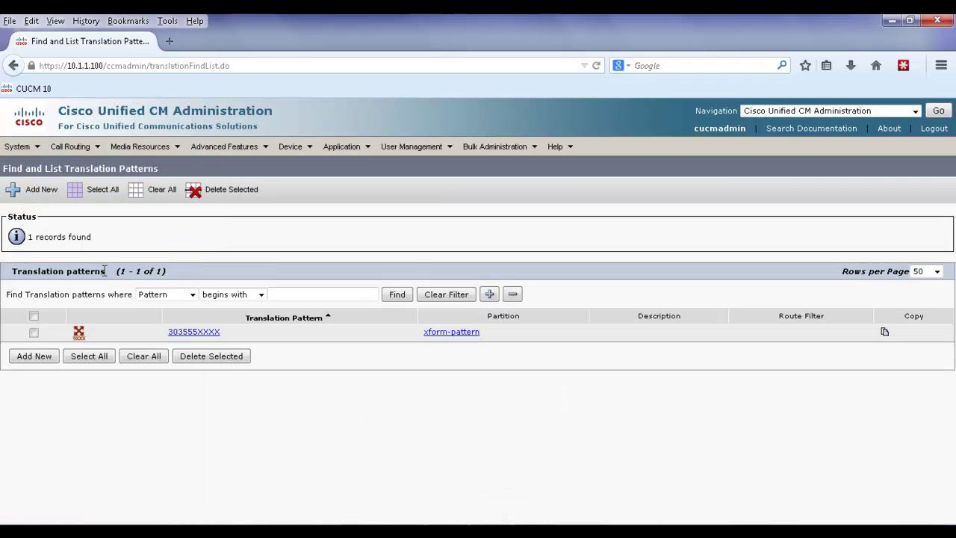
{"action": "left_click", "coordinate": [186, 335]}
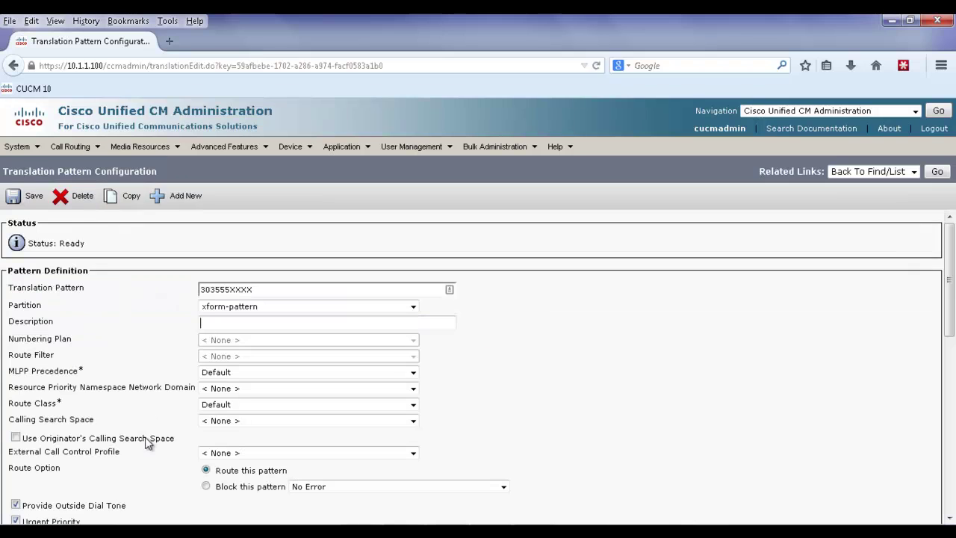
{"action": "left_click", "coordinate": [231, 422]}
{"action": "left_click", "coordinate": [233, 455]}
{"action": "left_click", "coordinate": [29, 195]}
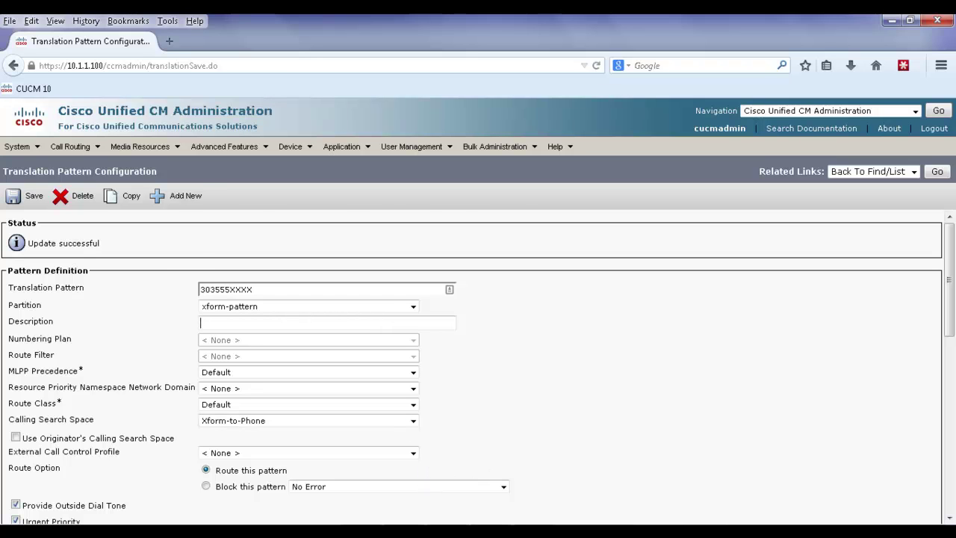
Switch to the PSTN 3 console in mRemoteNG, examine the test call's called party number, and check the IP phone's display
{"action": "key", "text": "alt+Tab"}
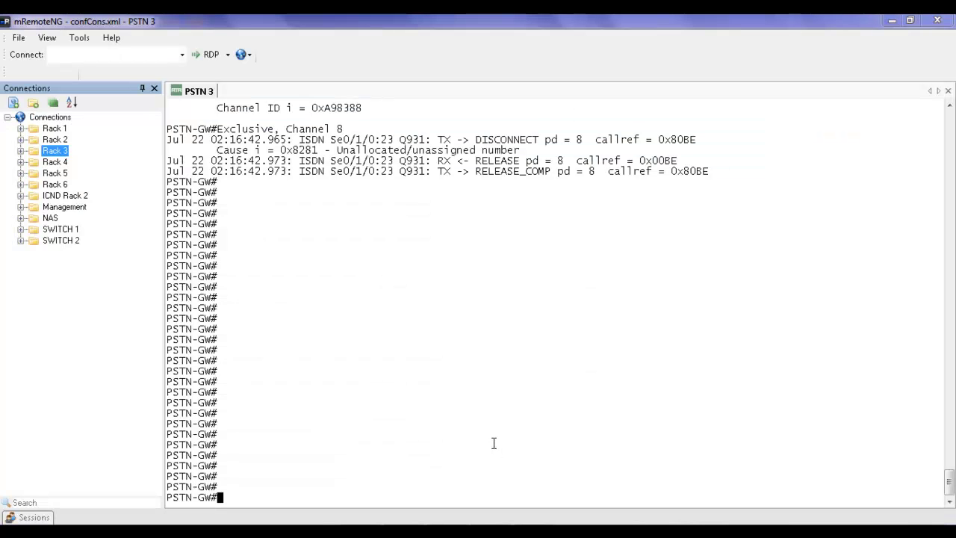
{"action": "key", "text": "Return"}
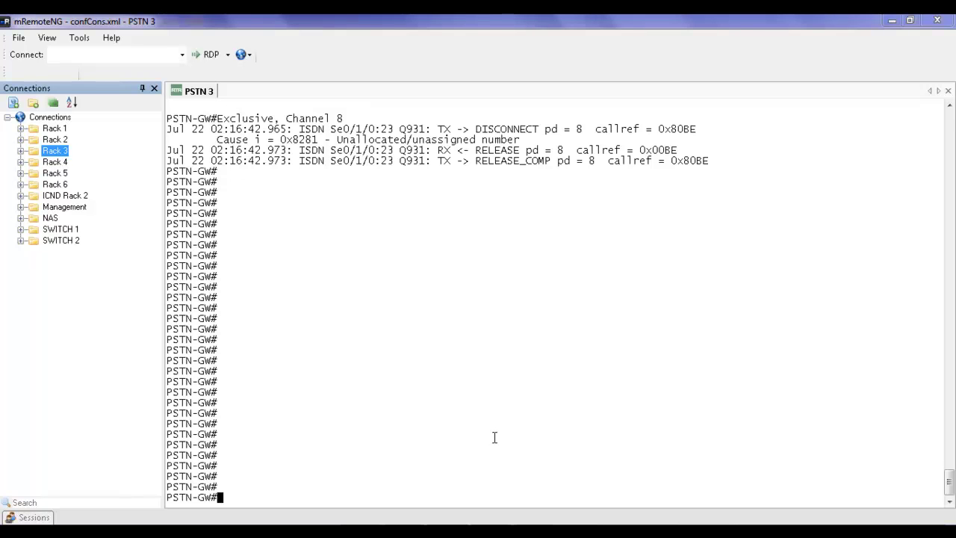
{"action": "key", "text": "Return"}
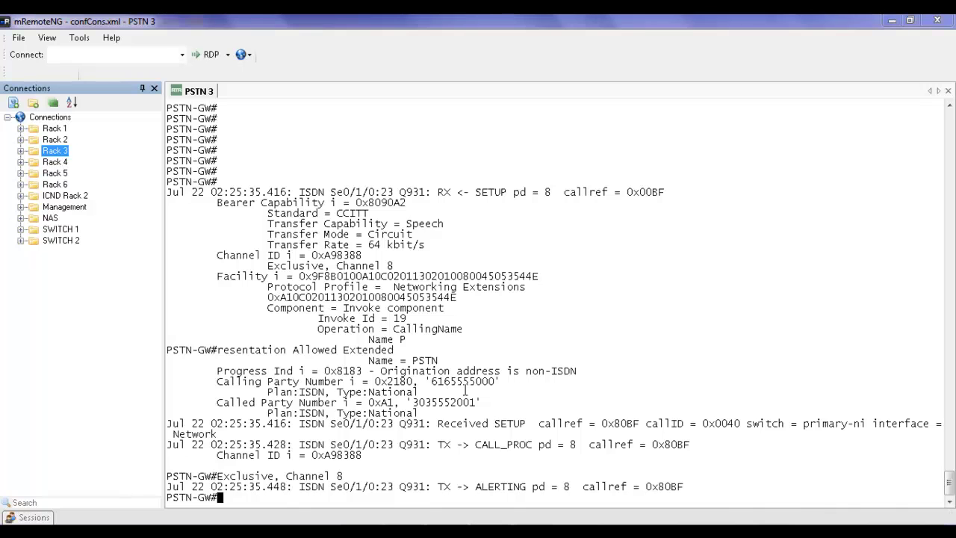
{"action": "left_click_drag", "start_coordinate": [475, 404], "coordinate": [413, 404]}
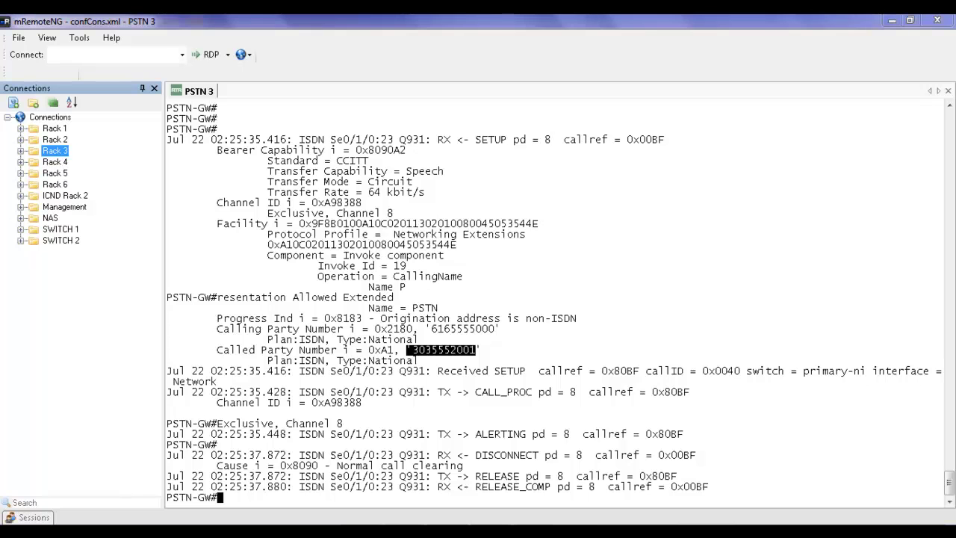
{"action": "key", "text": "alt+Tab"}
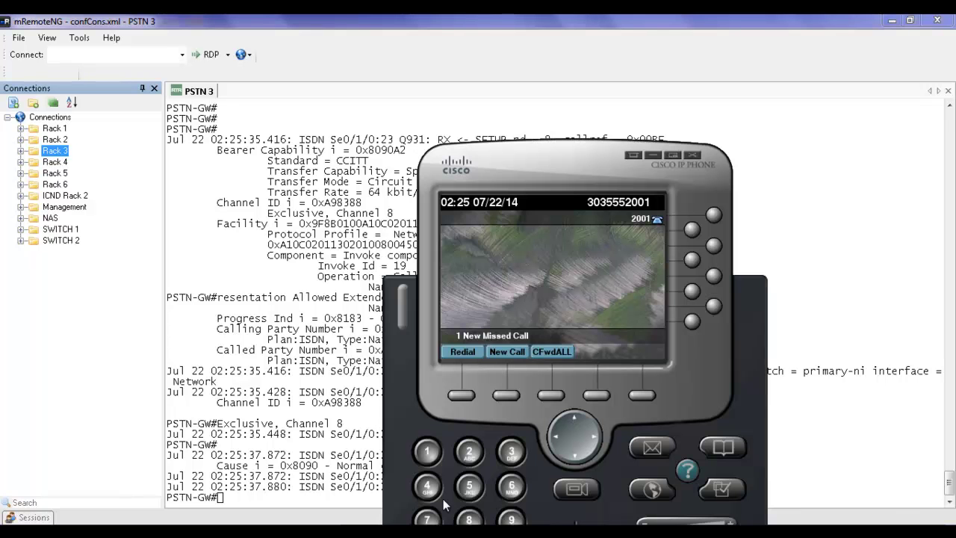
{"action": "left_click", "coordinate": [784, 209]}
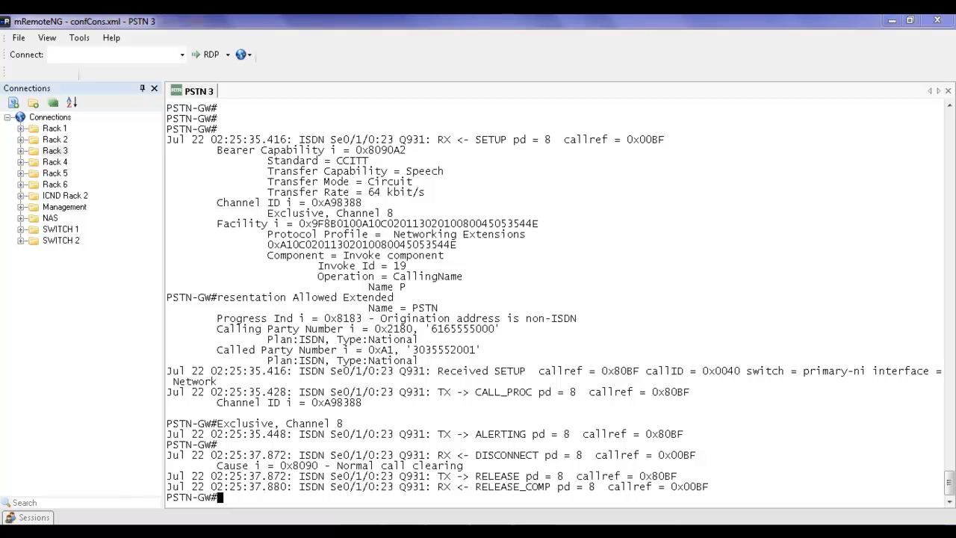
Switch back to Cisco Unified CM Administration, set the 303555XXXX pattern's partition and calling search space to < None >, and save
{"action": "key", "text": "alt+Tab"}
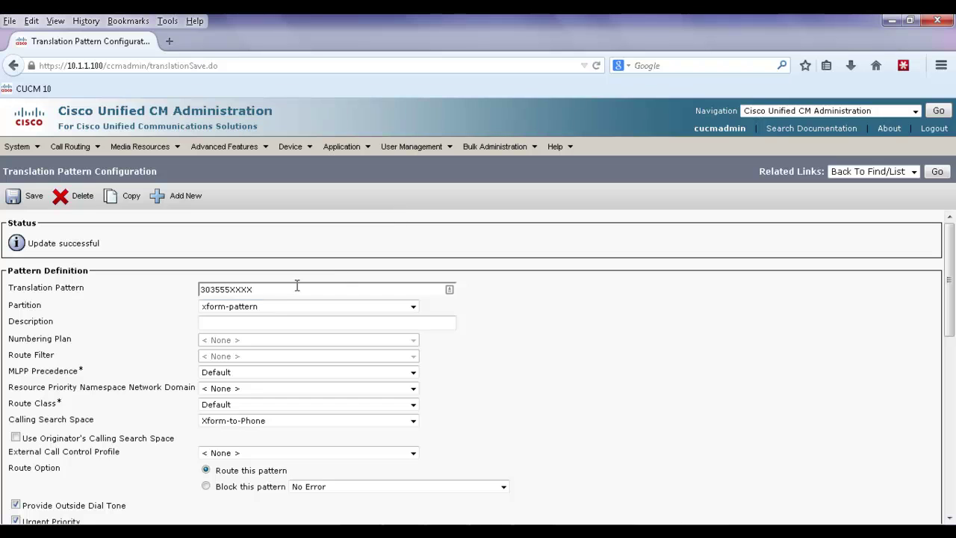
{"action": "left_click", "coordinate": [268, 307]}
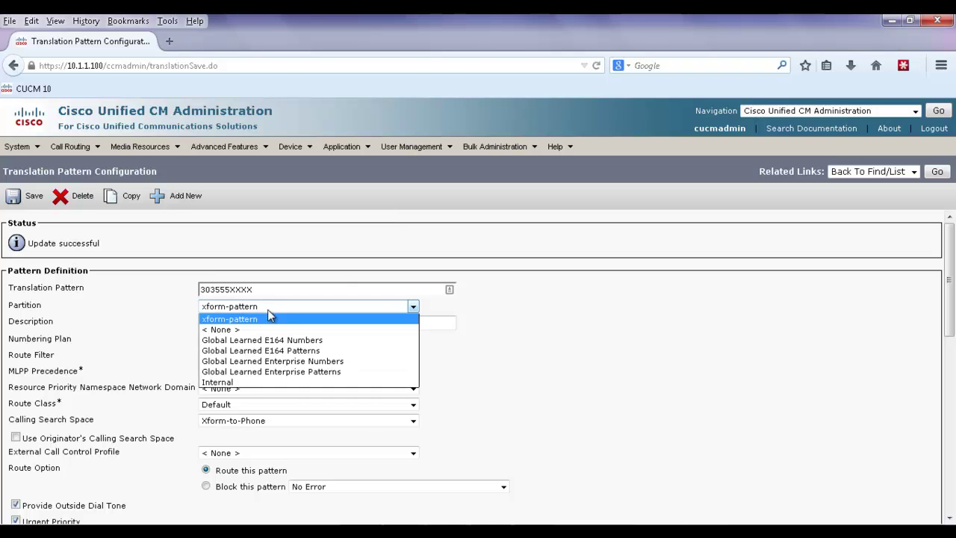
{"action": "left_click", "coordinate": [241, 329]}
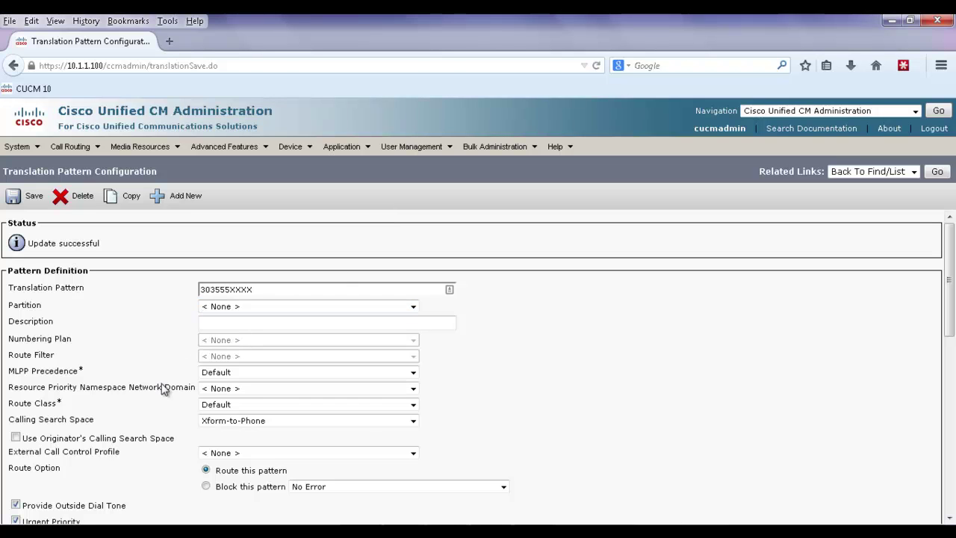
{"action": "left_click", "coordinate": [223, 423]}
{"action": "left_click", "coordinate": [224, 445]}
{"action": "left_click", "coordinate": [32, 202]}
Set the inbound calling search space of the PSTN-Trunk SIP trunk to < None >
{"action": "mouse_move", "coordinate": [292, 151]}
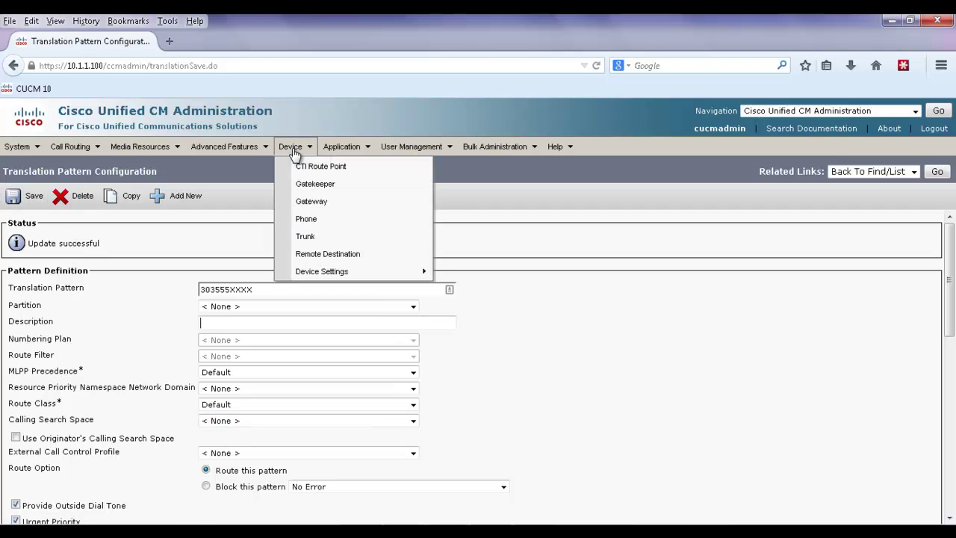
{"action": "left_click", "coordinate": [306, 238]}
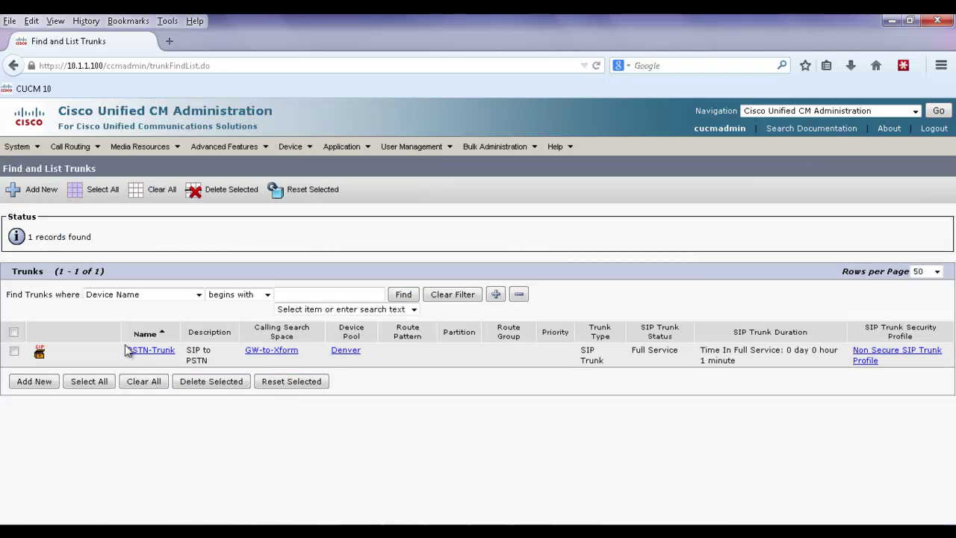
{"action": "left_click", "coordinate": [153, 351]}
{"action": "scroll", "coordinate": [196, 440], "scroll_direction": "down", "scroll_amount": 4}
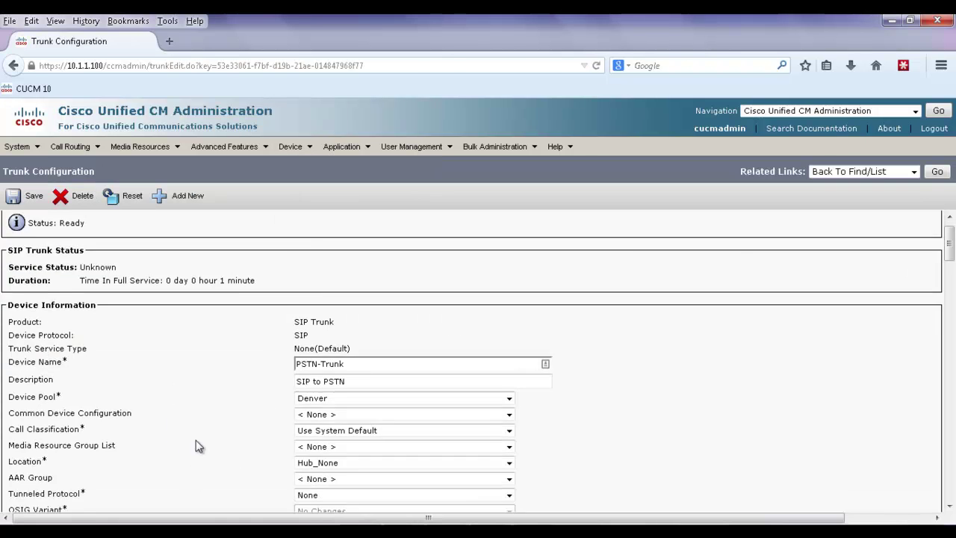
{"action": "scroll", "coordinate": [203, 440], "scroll_direction": "down", "scroll_amount": 12}
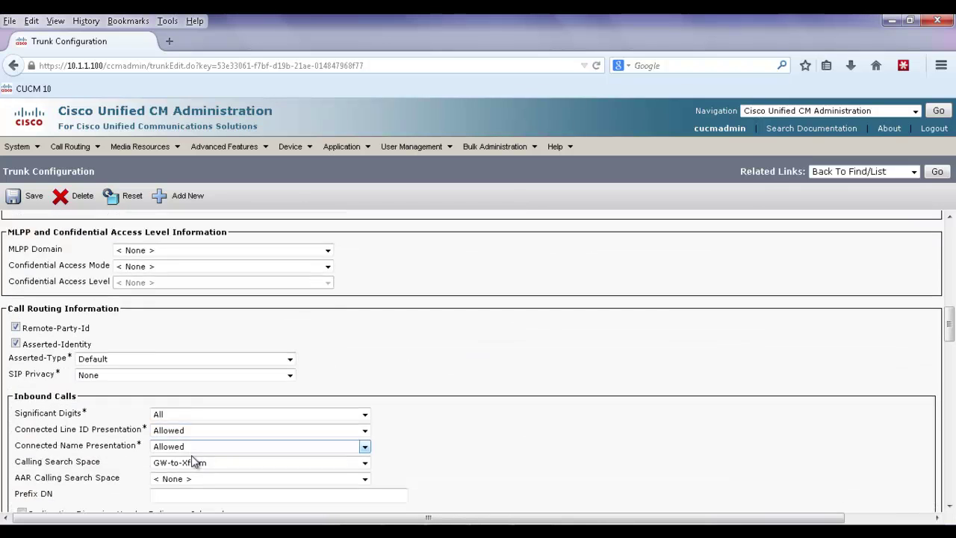
{"action": "left_click", "coordinate": [198, 350]}
{"action": "left_click", "coordinate": [191, 376]}
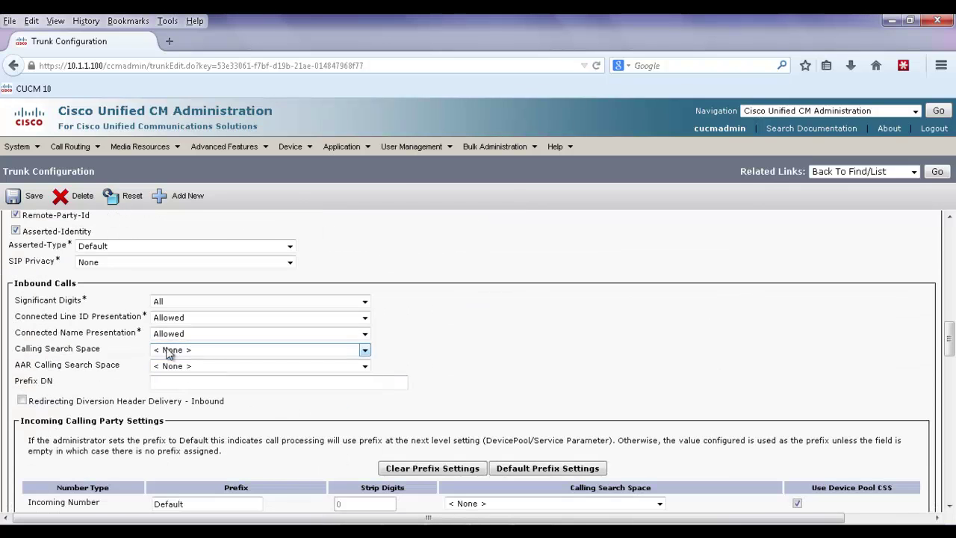
Save the trunk without an inbound calling search space and reset PSTN-Trunk
{"action": "left_click", "coordinate": [27, 202]}
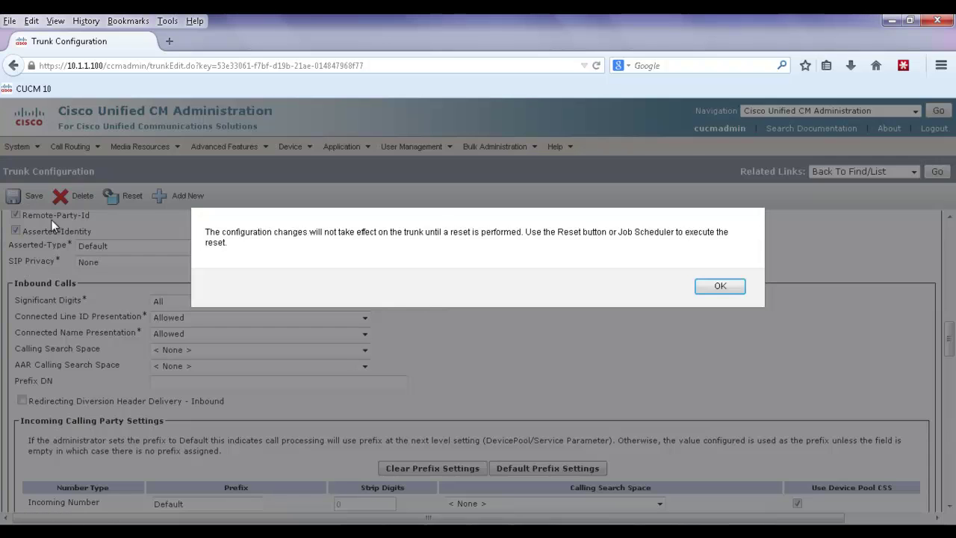
{"action": "left_click", "coordinate": [721, 284]}
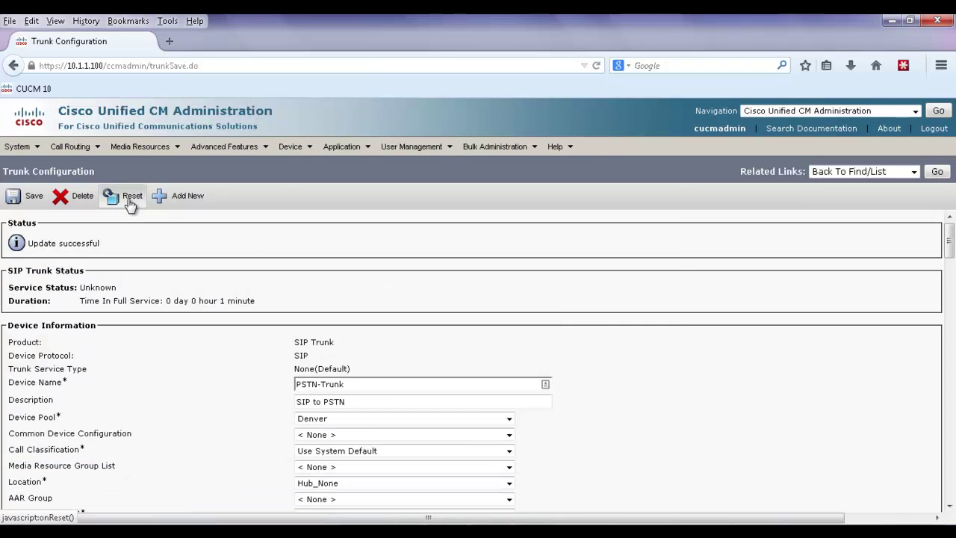
{"action": "left_click", "coordinate": [127, 197]}
{"action": "left_click", "coordinate": [249, 471]}
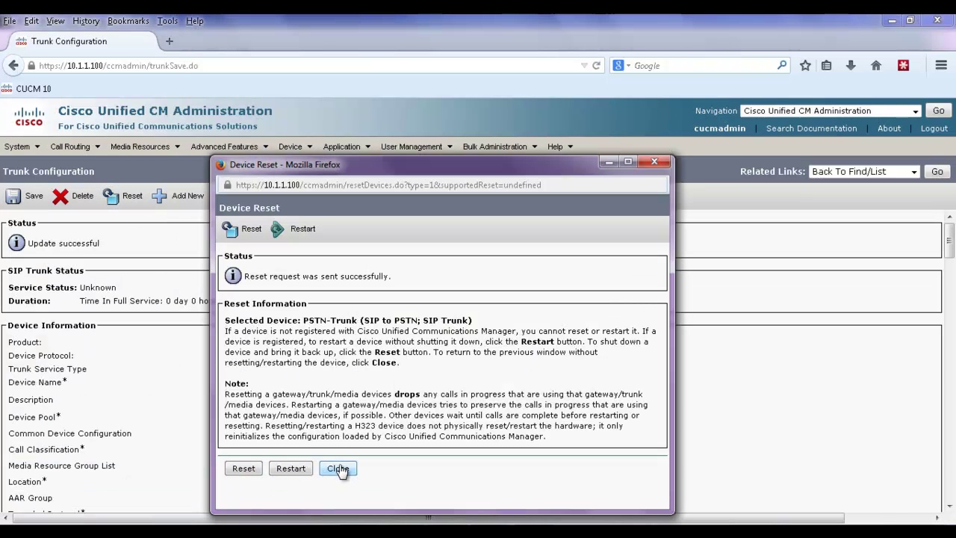
{"action": "left_click", "coordinate": [338, 469]}
Delete the GW-to-Xform and Xform-to-Phone calling search spaces
{"action": "mouse_move", "coordinate": [81, 147]}
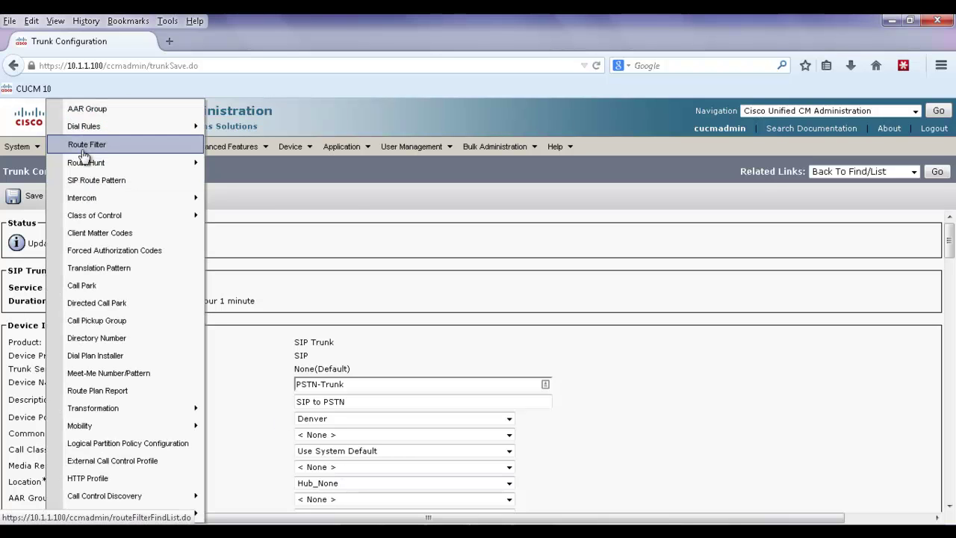
{"action": "mouse_move", "coordinate": [101, 218]}
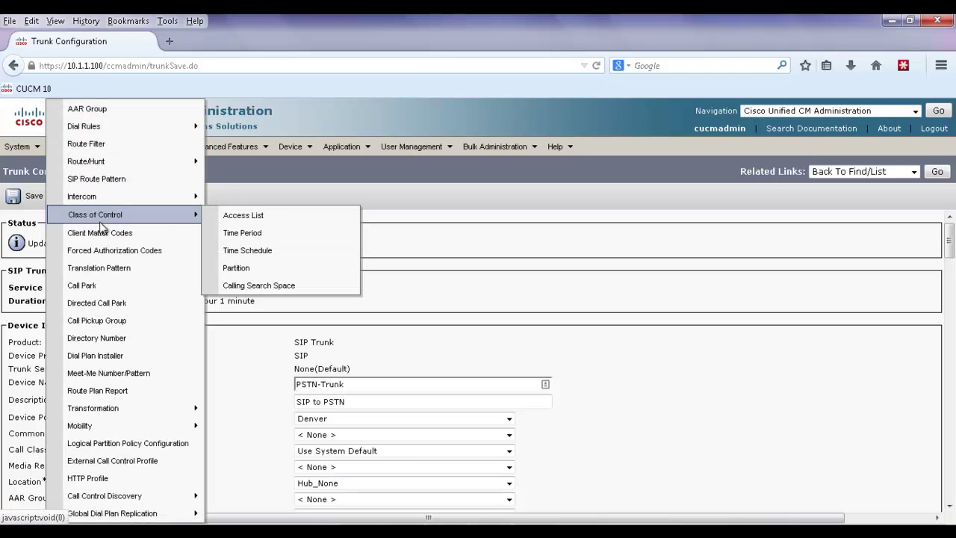
{"action": "left_click", "coordinate": [258, 288]}
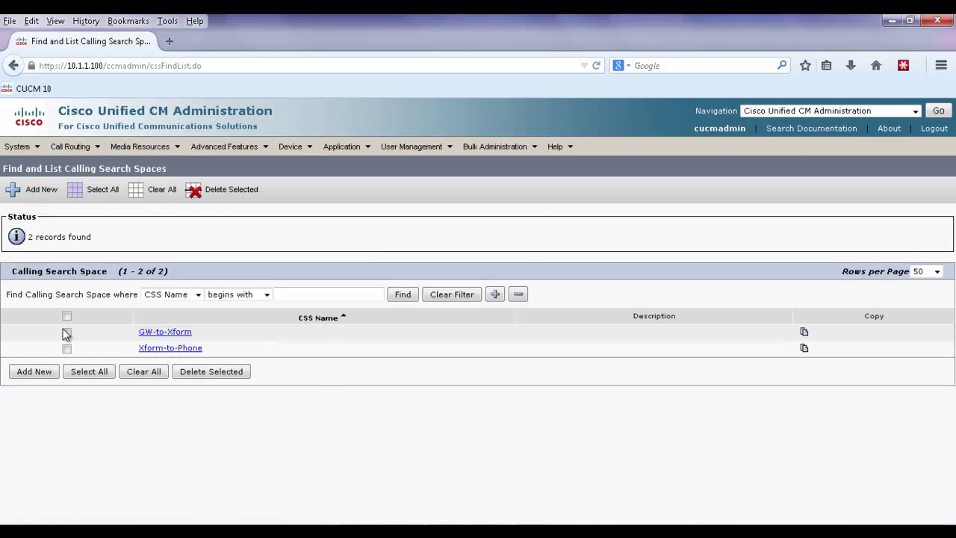
{"action": "left_click", "coordinate": [67, 332]}
{"action": "left_click", "coordinate": [66, 348]}
{"action": "left_click", "coordinate": [228, 373]}
{"action": "left_click", "coordinate": [602, 289]}
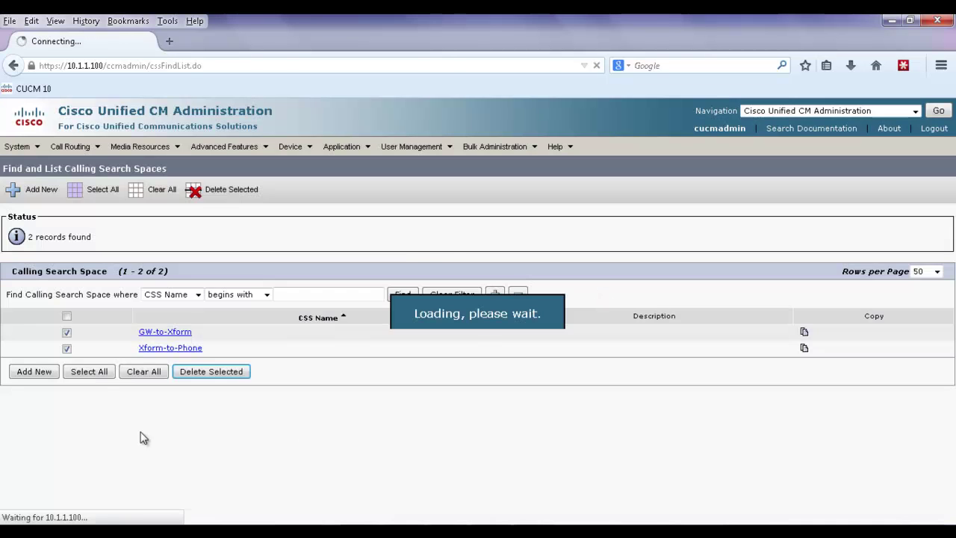
Start a new calling search space named Internal and add the Internal partition to it
{"action": "left_click", "coordinate": [36, 355]}
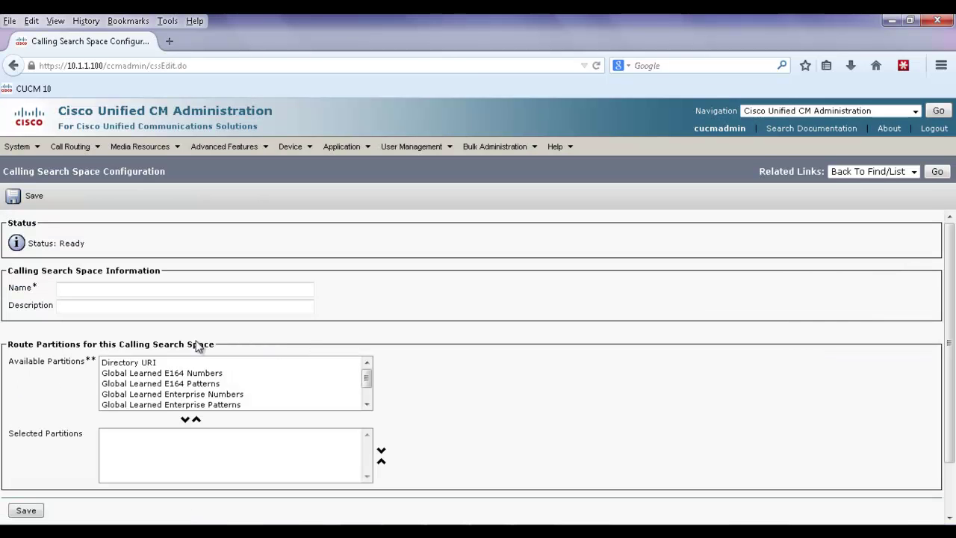
{"action": "type", "text": "Internal"}
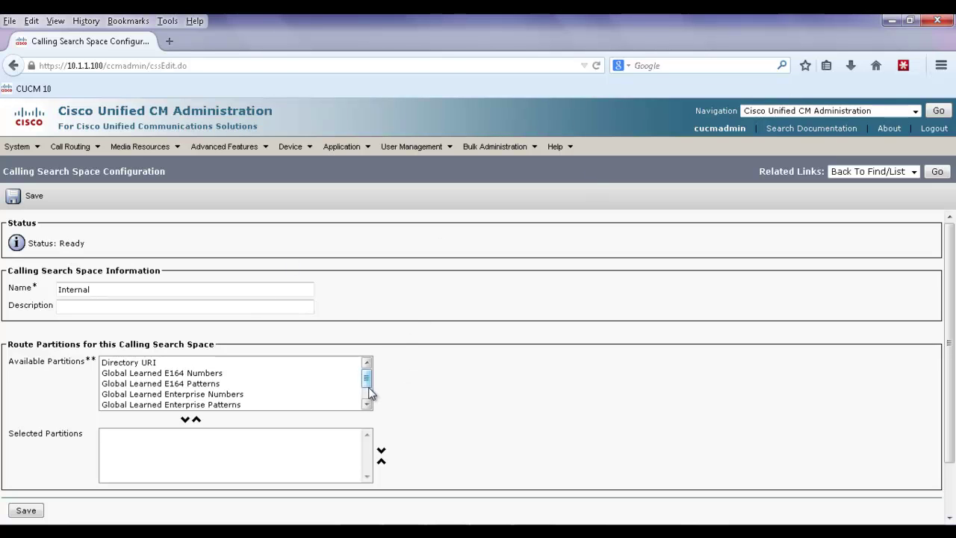
{"action": "scroll", "coordinate": [371, 394], "scroll_direction": "down", "scroll_amount": 2}
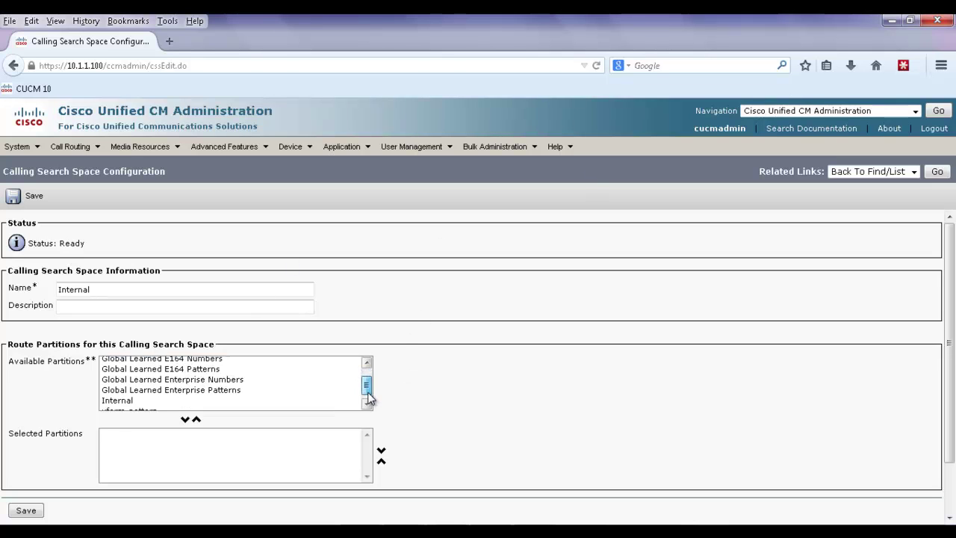
{"action": "left_click", "coordinate": [119, 395]}
{"action": "left_click", "coordinate": [185, 419]}
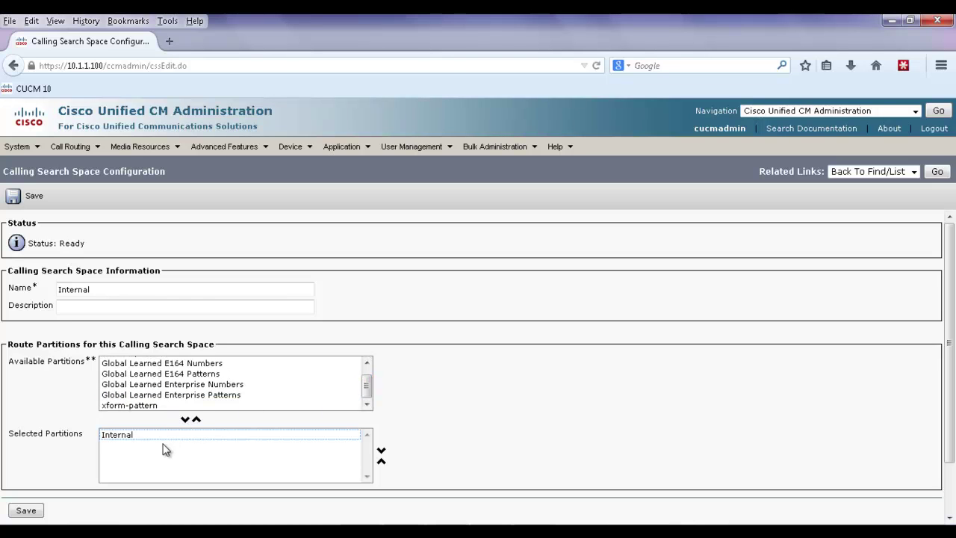
Rename the new calling search space Internal_CSS, describe it as "Trunk to both translation and phone", and save it
{"action": "left_click", "coordinate": [124, 288]}
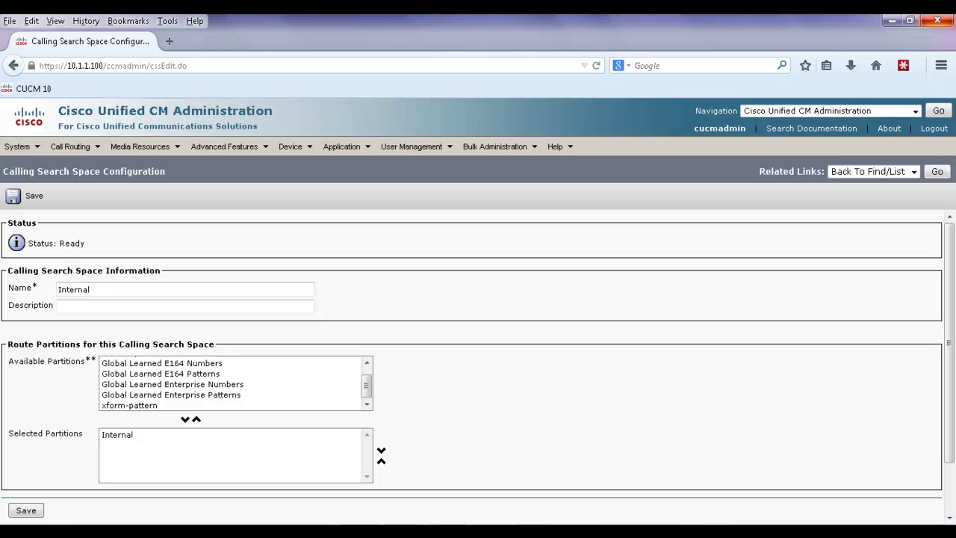
{"action": "type", "text": "Internal_CSS"}
{"action": "key", "text": "Tab"}
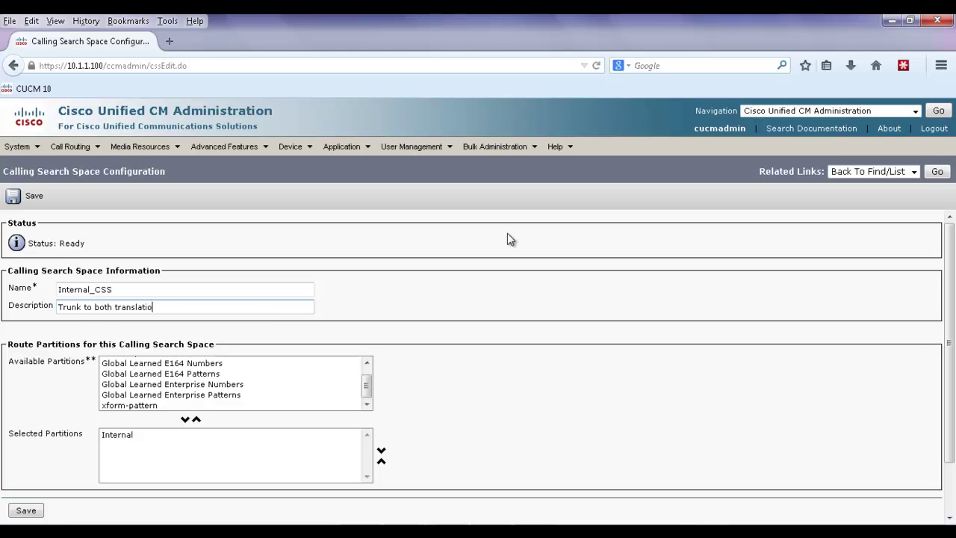
{"action": "type", "text": "phone"}
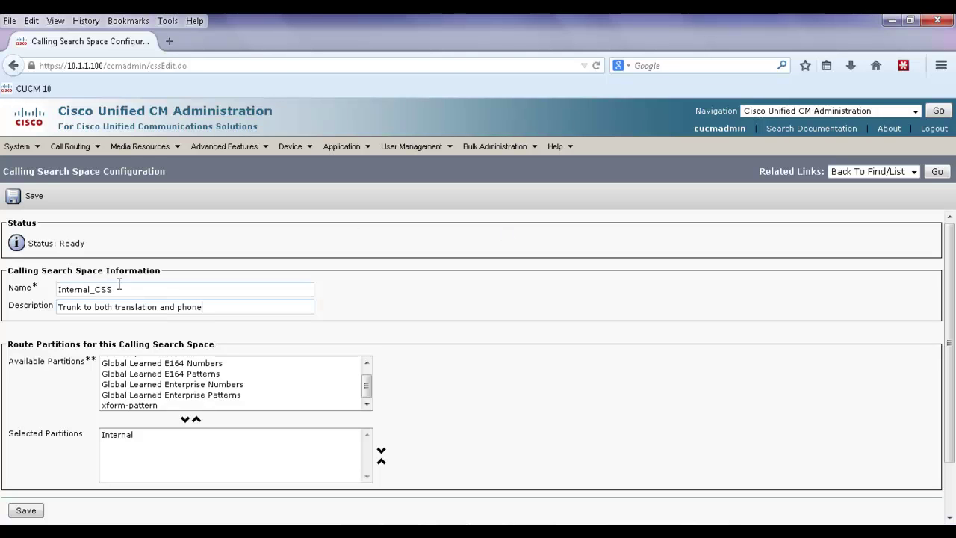
{"action": "left_click", "coordinate": [30, 197]}
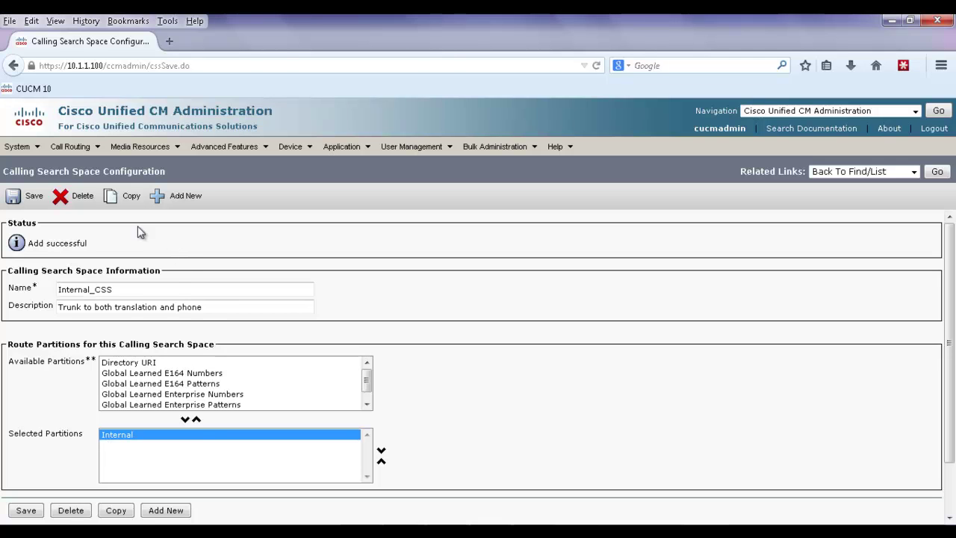
Put the 303555XXXX translation pattern in the Internal partition, make it use the originator's calling search space, and save it
{"action": "mouse_move", "coordinate": [80, 154]}
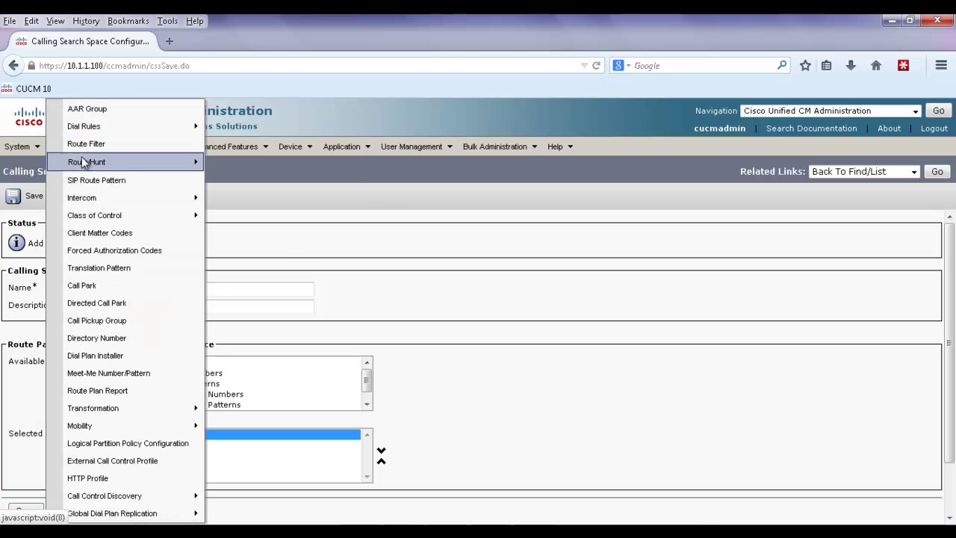
{"action": "left_click", "coordinate": [97, 268]}
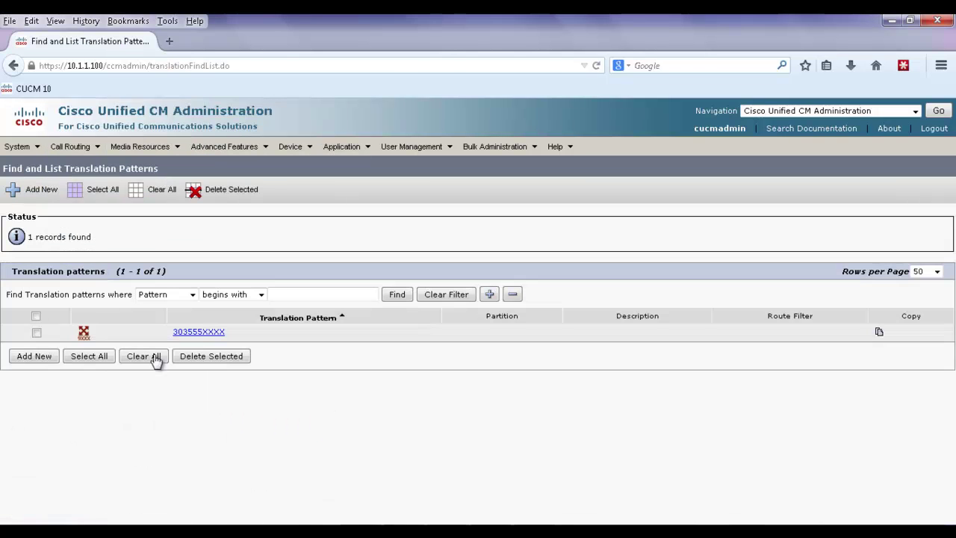
{"action": "left_click", "coordinate": [199, 333]}
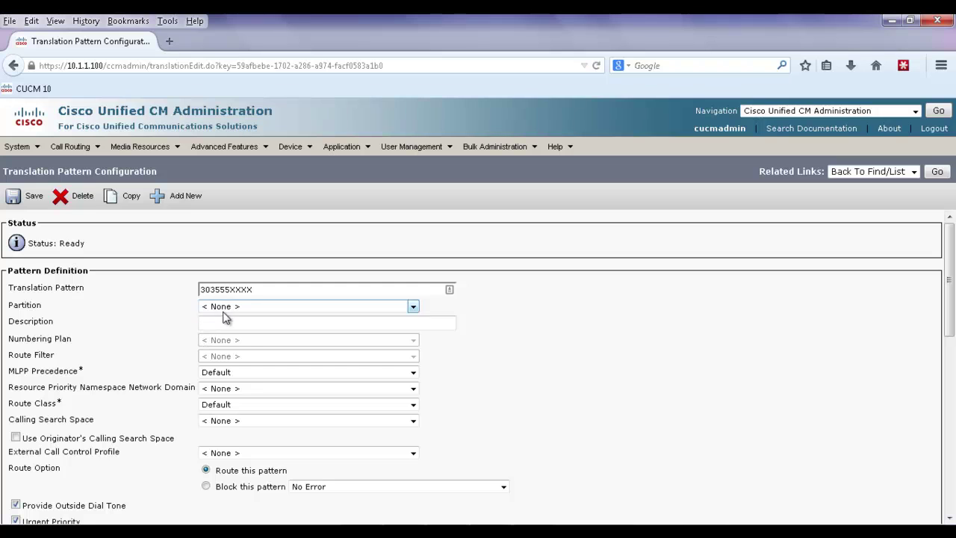
{"action": "left_click_drag", "start_coordinate": [57, 307], "coordinate": [3, 310]}
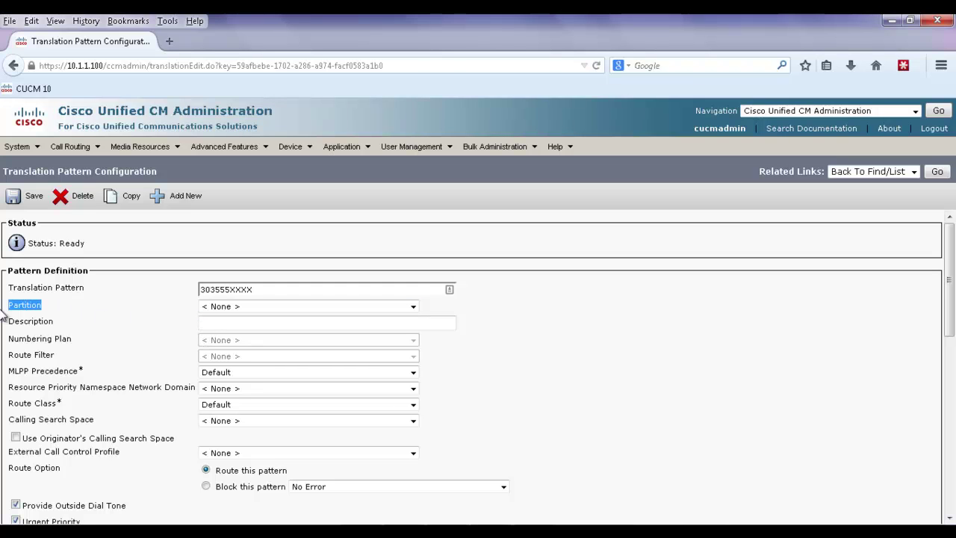
{"action": "left_click", "coordinate": [245, 310]}
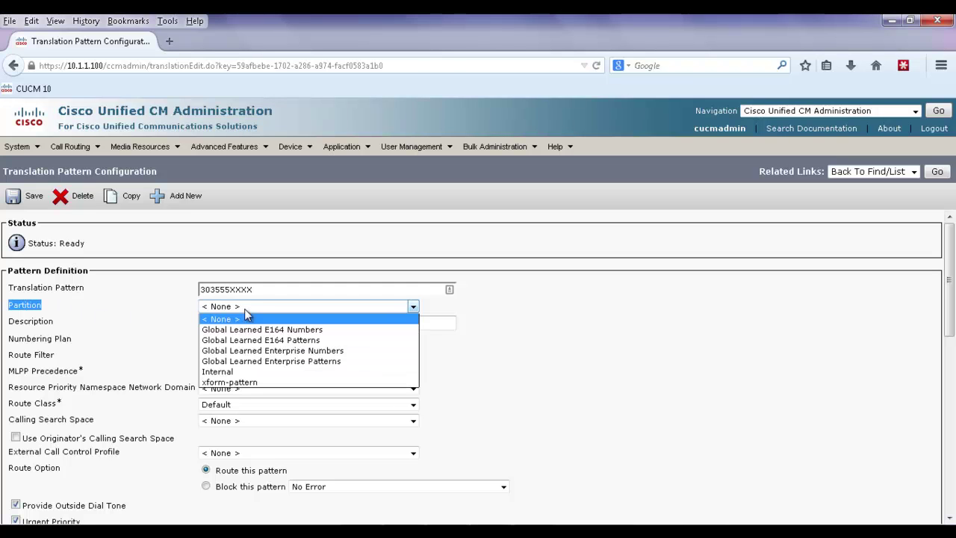
{"action": "left_click", "coordinate": [237, 376]}
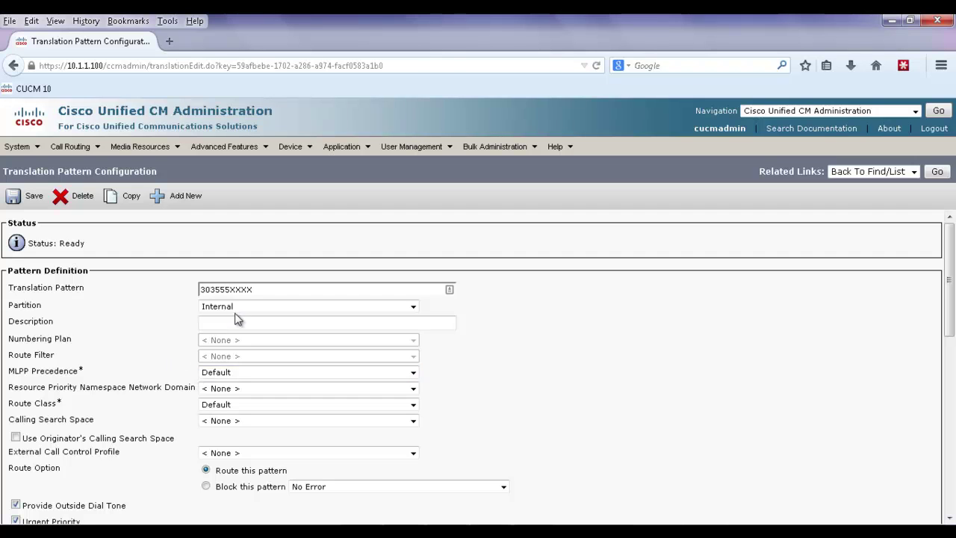
{"action": "left_click", "coordinate": [16, 438]}
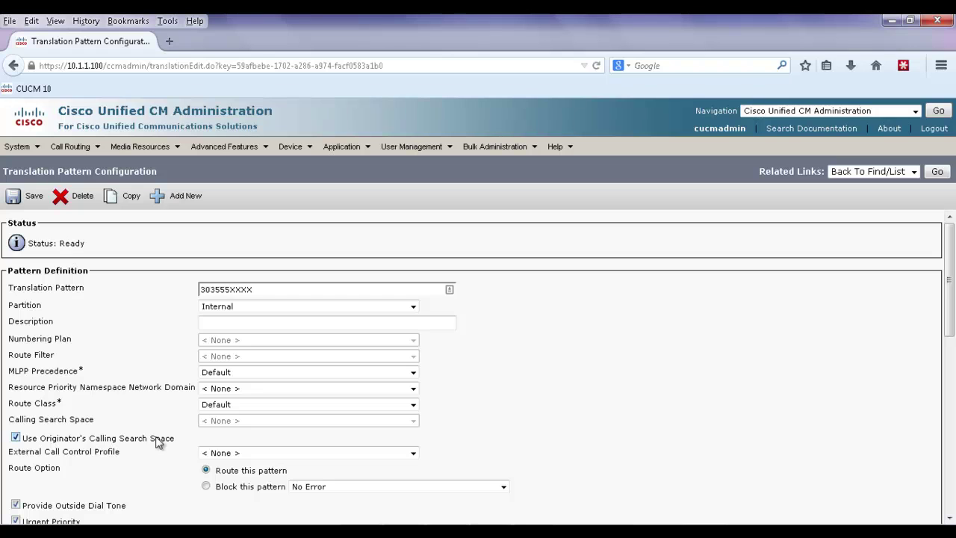
{"action": "left_click", "coordinate": [24, 198]}
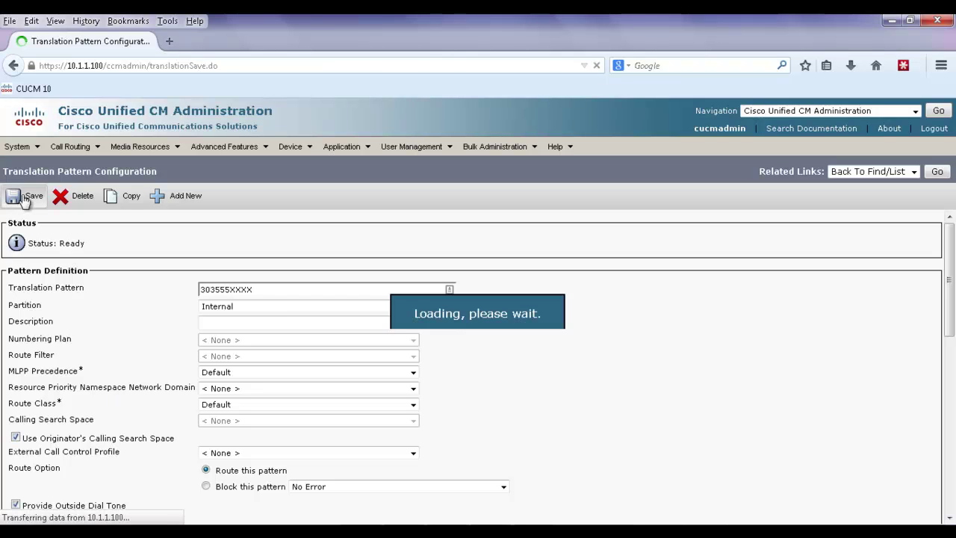
{"action": "left_click", "coordinate": [211, 308]}
{"action": "left_click", "coordinate": [224, 317]}
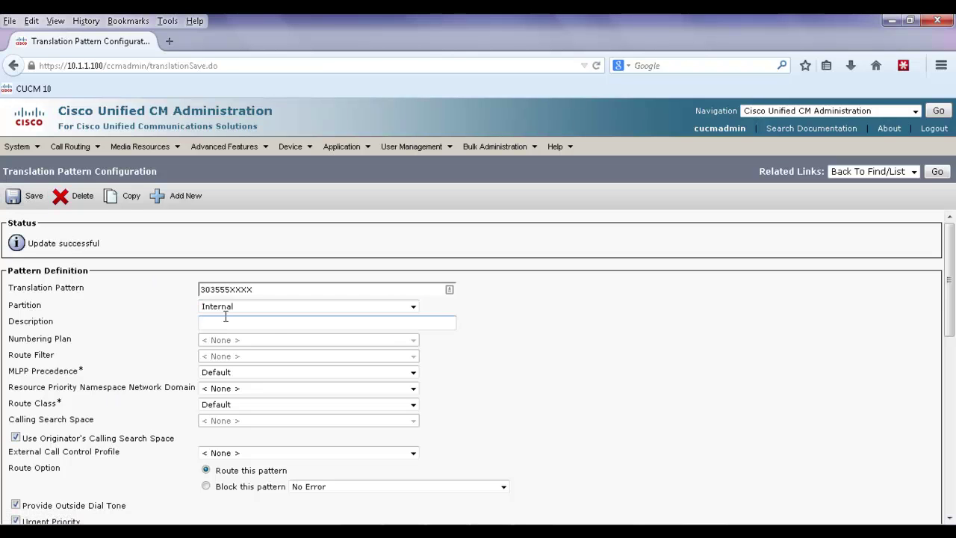
Open the Cisco IP Communicator phone's configuration and check the partition of its first line
{"action": "mouse_move", "coordinate": [300, 152]}
{"action": "left_click", "coordinate": [322, 217]}
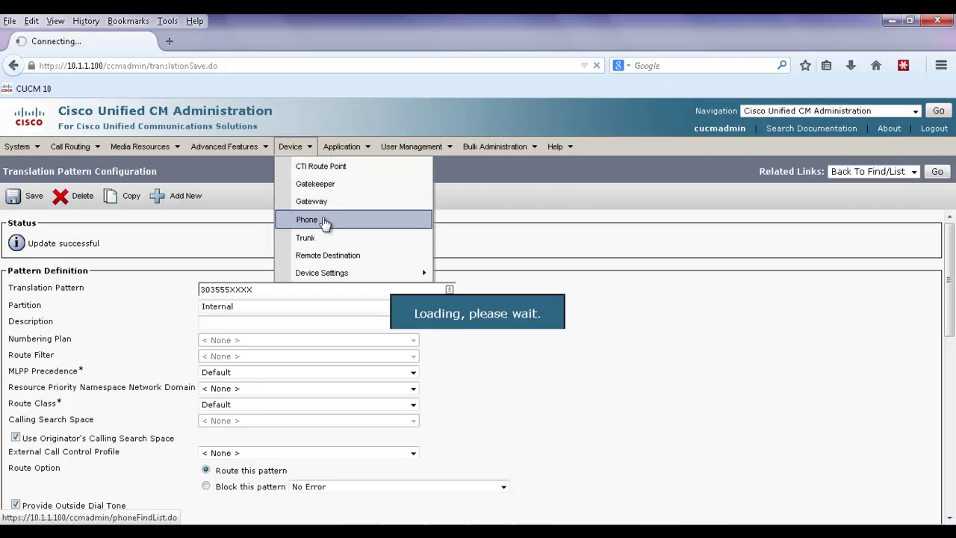
{"action": "left_click", "coordinate": [178, 347]}
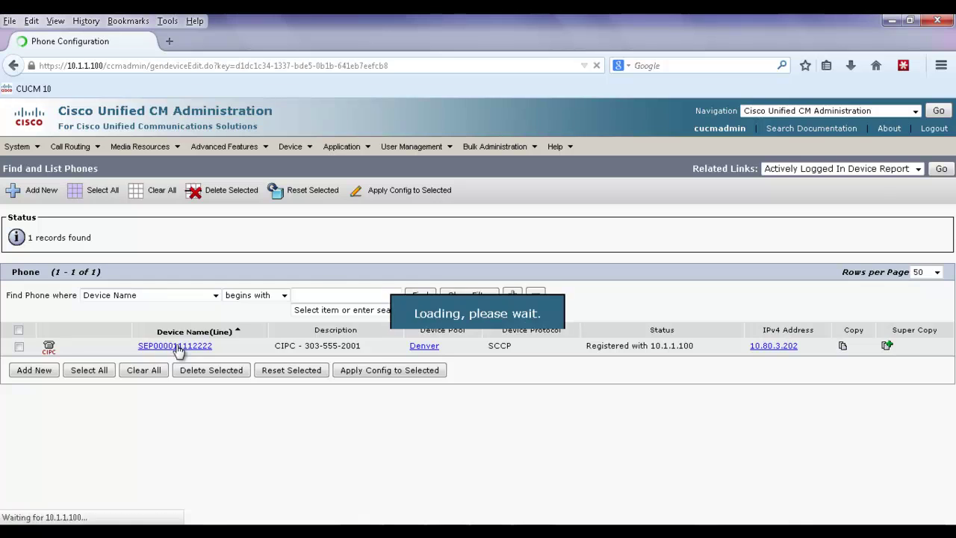
{"action": "left_click_drag", "start_coordinate": [166, 312], "coordinate": [123, 317]}
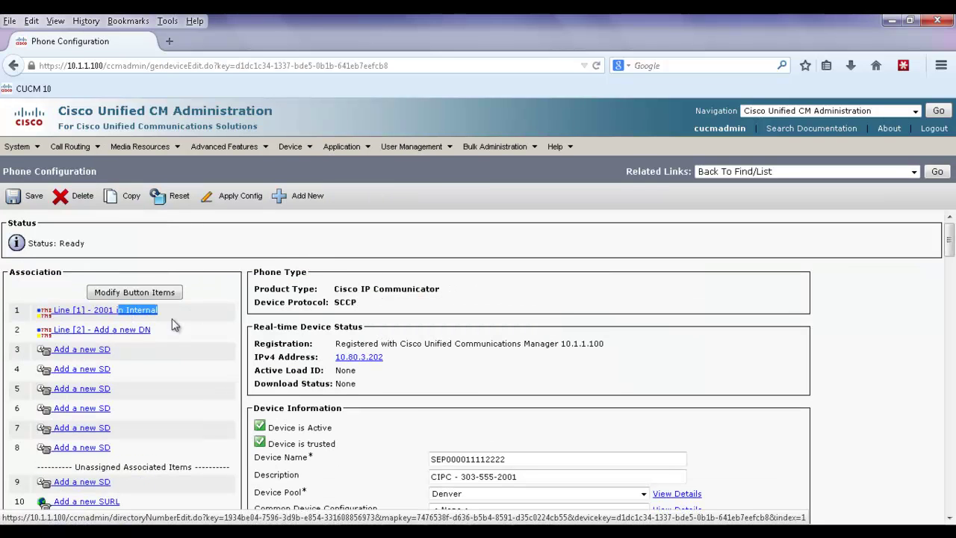
Set the inbound calling search space of the PSTN-Trunk SIP trunk to Internal_CSS
{"action": "mouse_move", "coordinate": [292, 147]}
{"action": "left_click", "coordinate": [308, 237]}
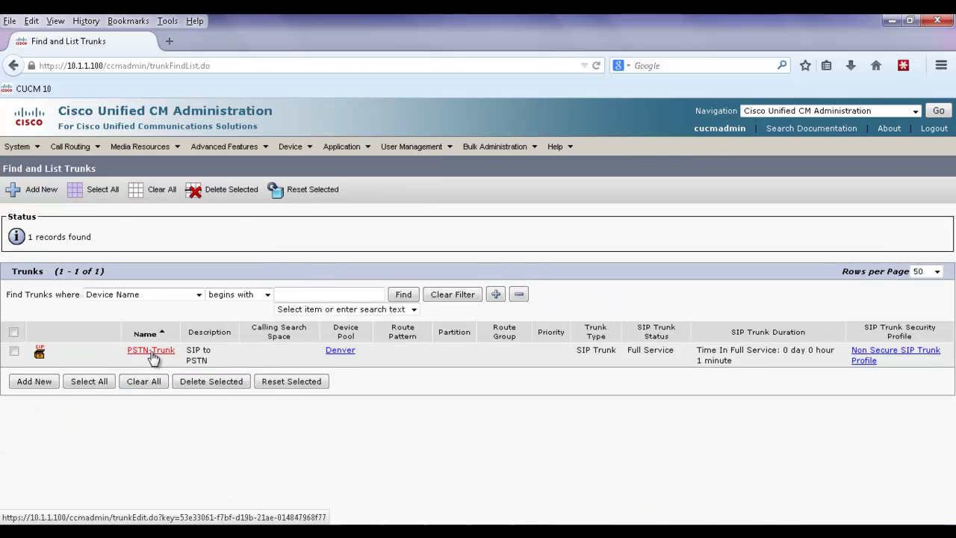
{"action": "left_click", "coordinate": [153, 352]}
{"action": "scroll", "coordinate": [179, 463], "scroll_direction": "down", "scroll_amount": 3}
{"action": "scroll", "coordinate": [183, 457], "scroll_direction": "down", "scroll_amount": 8}
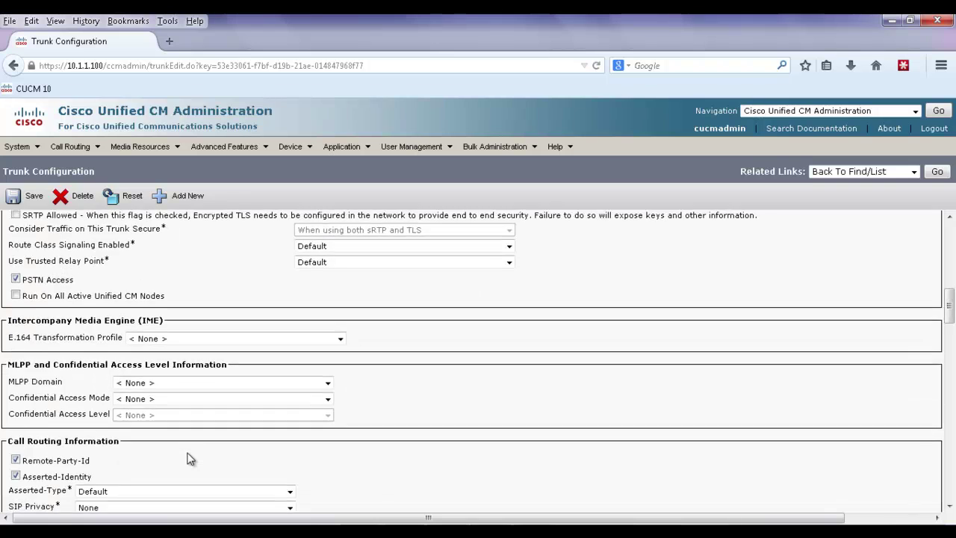
{"action": "scroll", "coordinate": [189, 459], "scroll_direction": "down", "scroll_amount": 3}
{"action": "scroll", "coordinate": [157, 442], "scroll_direction": "down", "scroll_amount": 2}
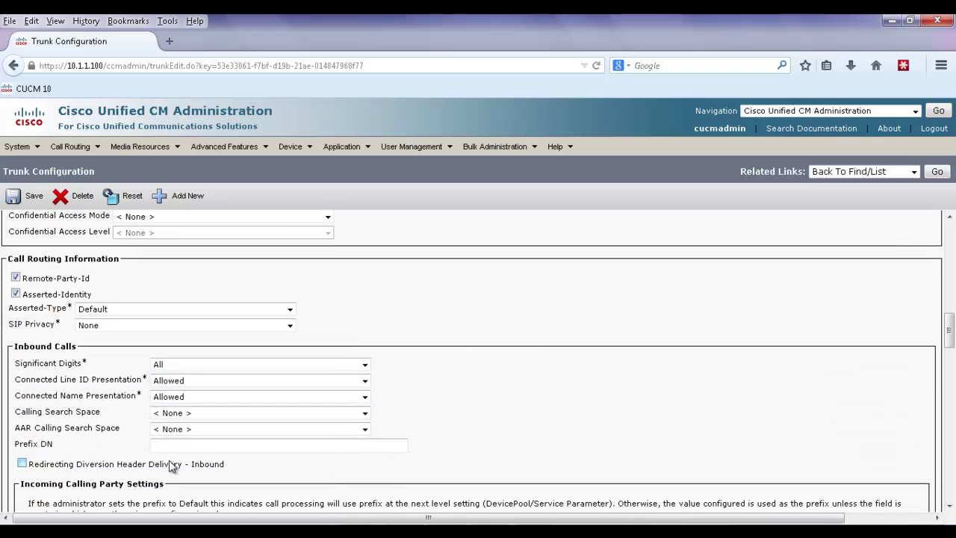
{"action": "left_click", "coordinate": [179, 413]}
{"action": "left_click", "coordinate": [179, 437]}
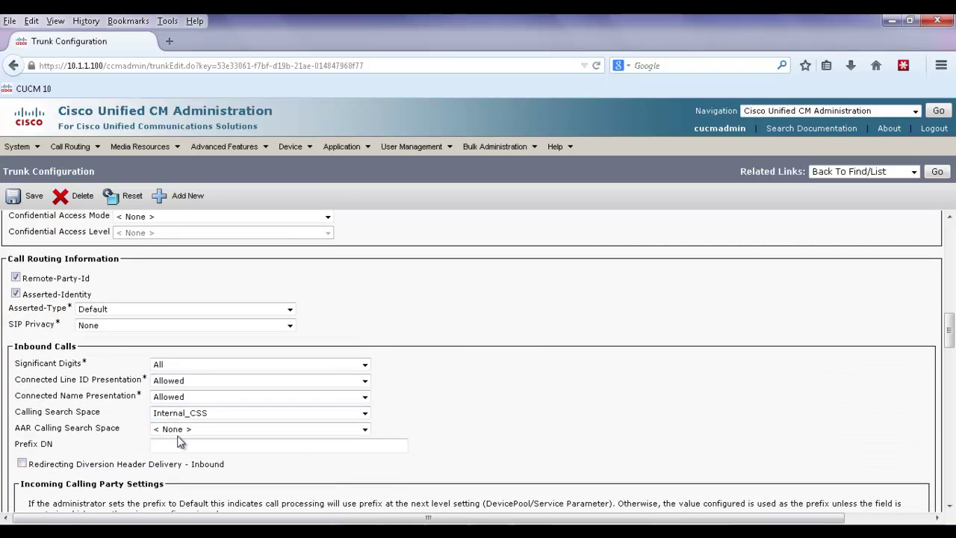
Save the trunk with its new inbound calling search space and reset PSTN-Trunk
{"action": "left_click", "coordinate": [23, 196]}
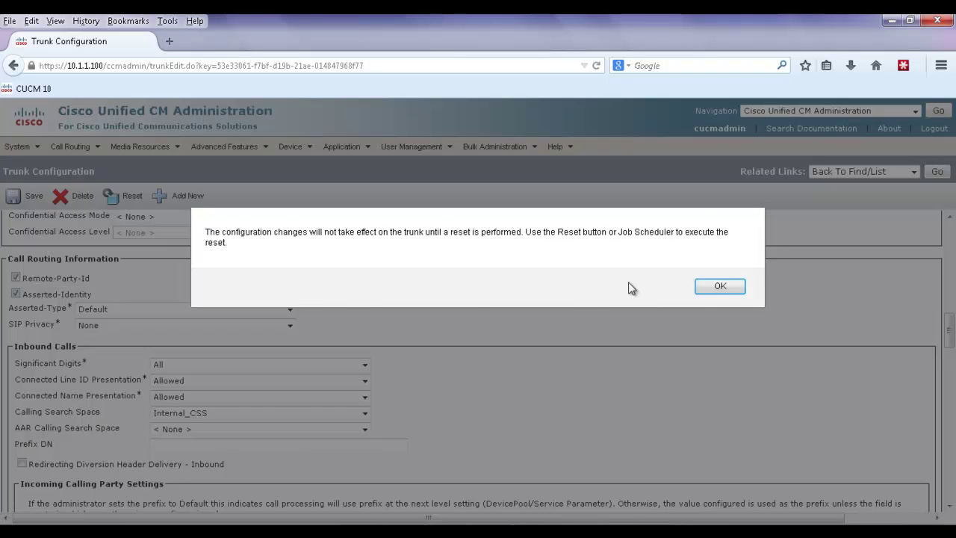
{"action": "left_click", "coordinate": [721, 287]}
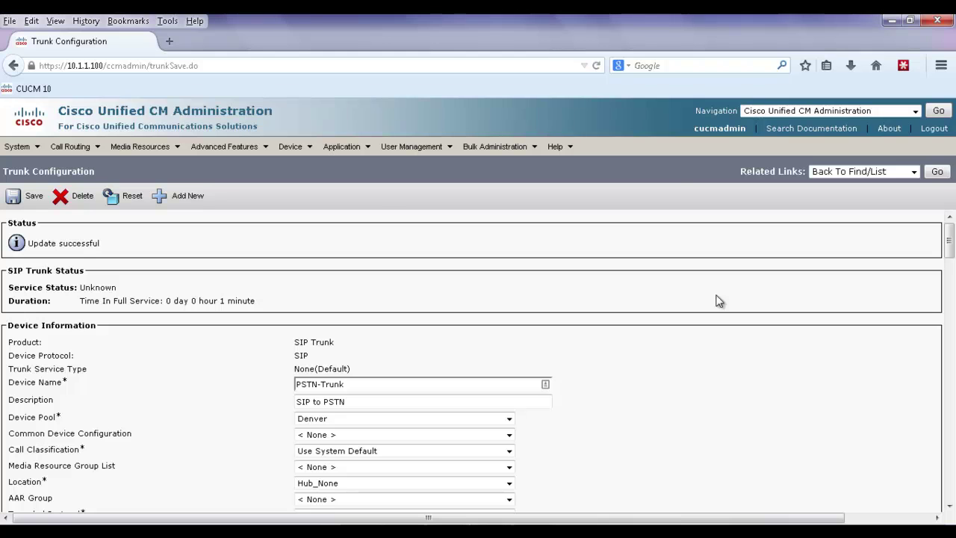
{"action": "left_click", "coordinate": [110, 199]}
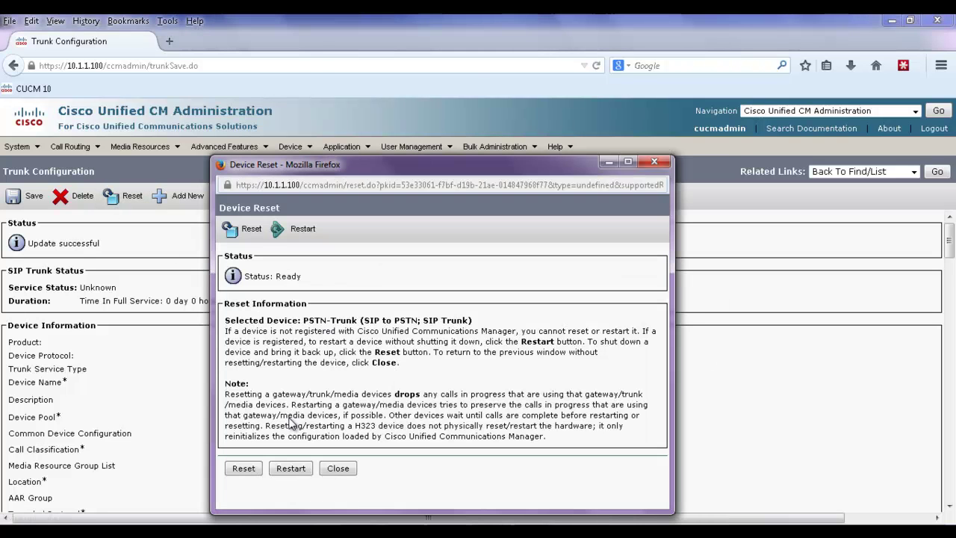
{"action": "left_click", "coordinate": [244, 469]}
{"action": "left_click", "coordinate": [337, 468]}
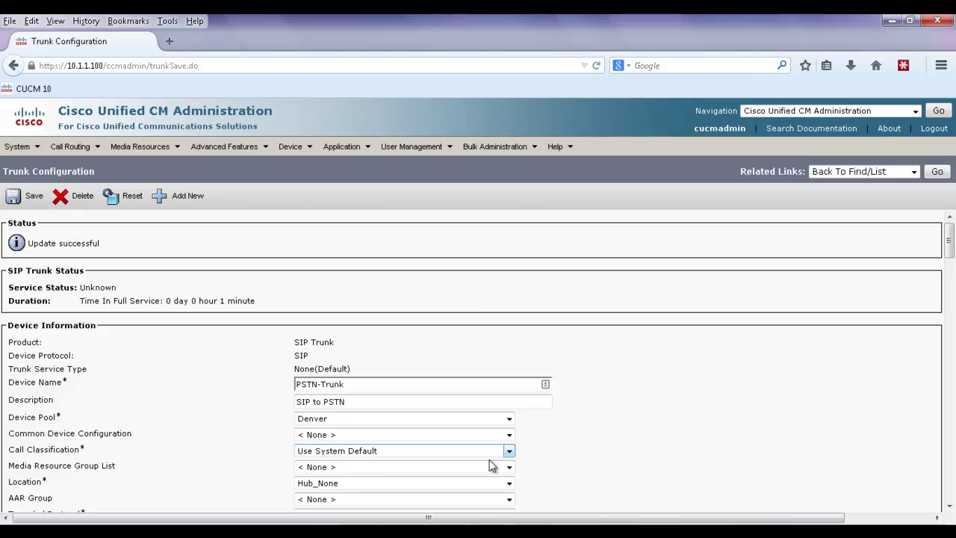
Switch to the PSTN-GW session in mRemoteNG, add blank prompt lines, and examine the called party number in the test call's ISDN debug output
{"action": "key", "text": "alt+Tab"}
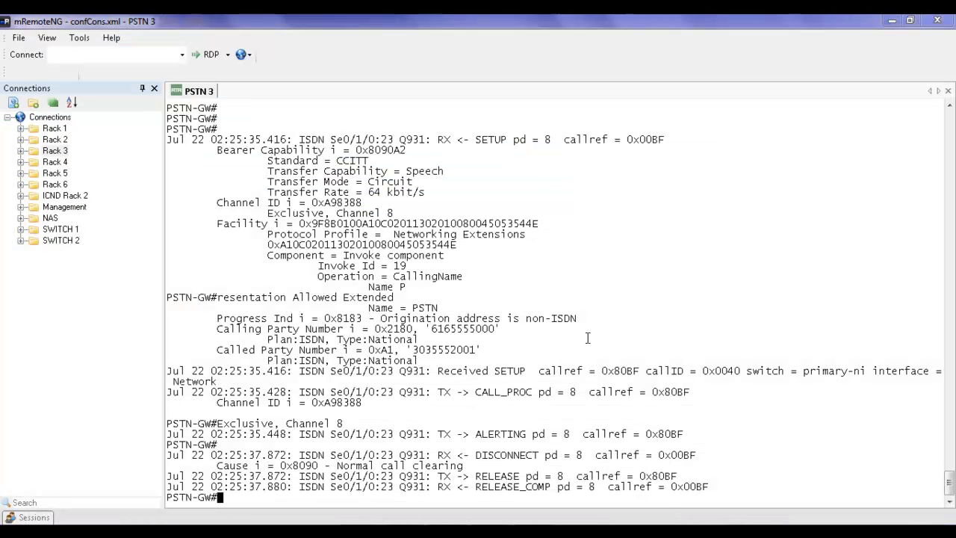
{"action": "key", "text": "Return"}
{"action": "key", "text": "Return"}
{"action": "key", "text": "Return"}
{"action": "key", "text": "Return"}
{"action": "key", "text": "Return"}
{"action": "key", "text": "Return"}
{"action": "key", "text": "Return"}
{"action": "key", "text": "Return"}
{"action": "key", "text": "Return"}
{"action": "key", "text": "Return"}
{"action": "key", "text": "Return"}
{"action": "key", "text": "Return"}
{"action": "key", "text": "Return"}
{"action": "key", "text": "Return"}
{"action": "key", "text": "Return"}
{"action": "key", "text": "Return"}
{"action": "key", "text": "Return"}
{"action": "key", "text": "Return"}
{"action": "key", "text": "Return"}
{"action": "key", "text": "Return"}
{"action": "key", "text": "Return"}
{"action": "key", "text": "Return"}
{"action": "key", "text": "Return"}
{"action": "key", "text": "Return"}
{"action": "key", "text": "Return"}
{"action": "key", "text": "Return"}
{"action": "key", "text": "Return"}
{"action": "key", "text": "Return"}
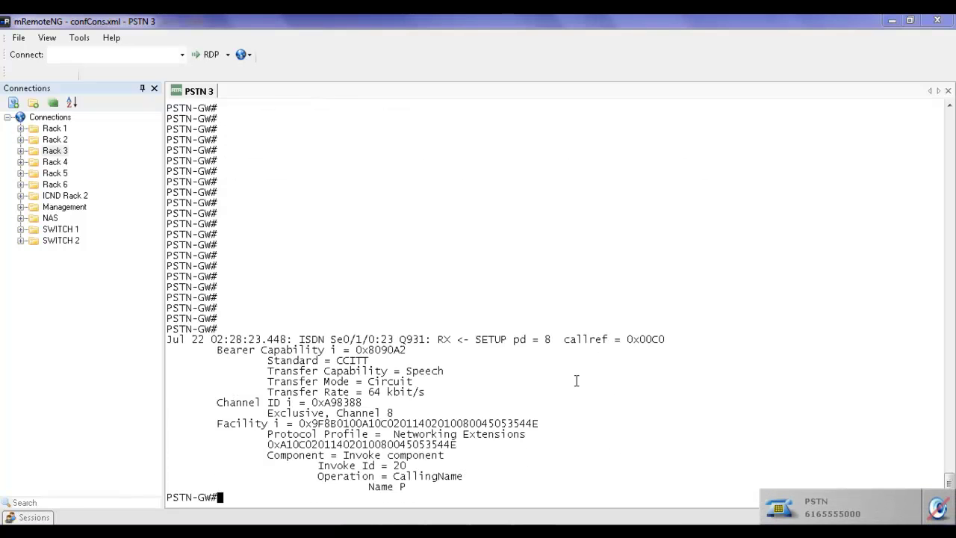
{"action": "left_click_drag", "start_coordinate": [486, 404], "coordinate": [407, 404]}
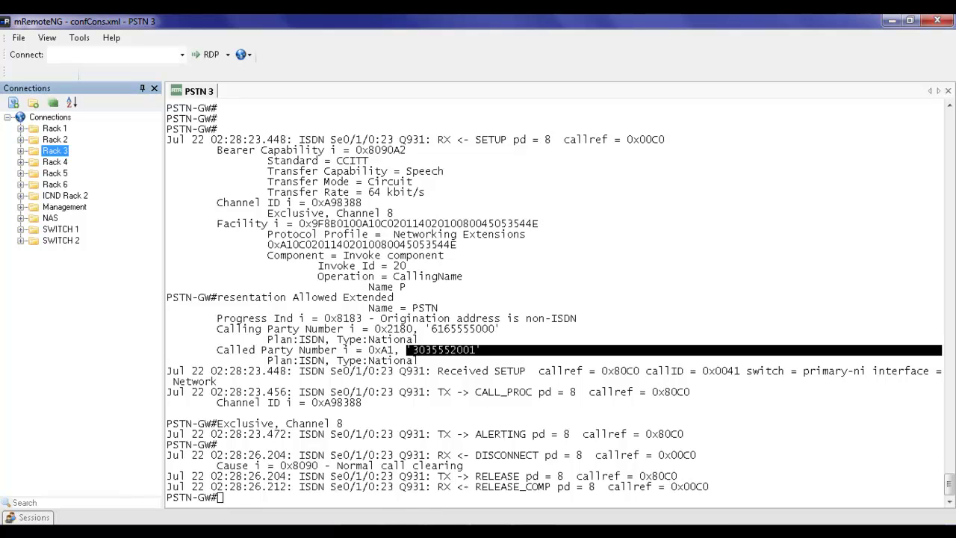
Return to Cisco Unified CM Administration and review the directory number and translation pattern entries in the Route Plan Report
{"action": "key", "text": "alt+Tab"}
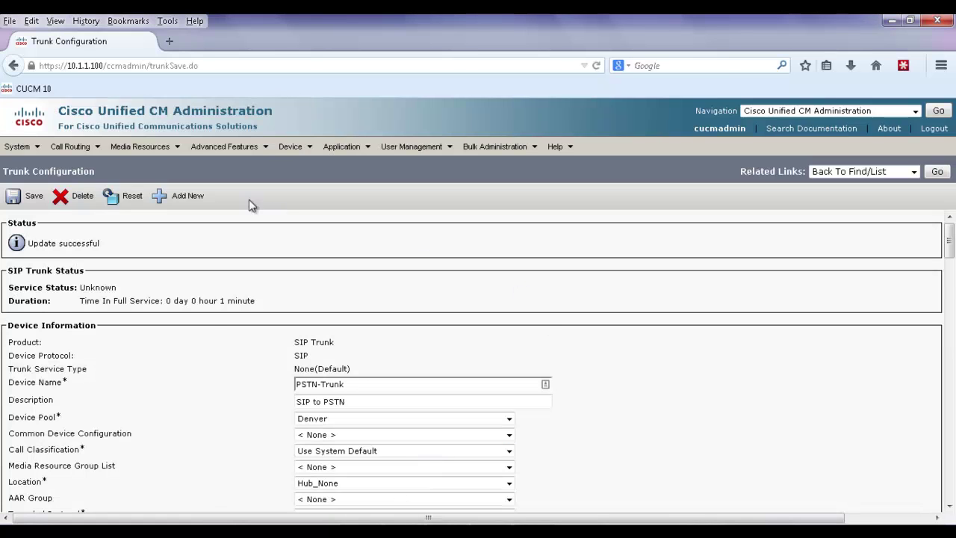
{"action": "mouse_move", "coordinate": [74, 146]}
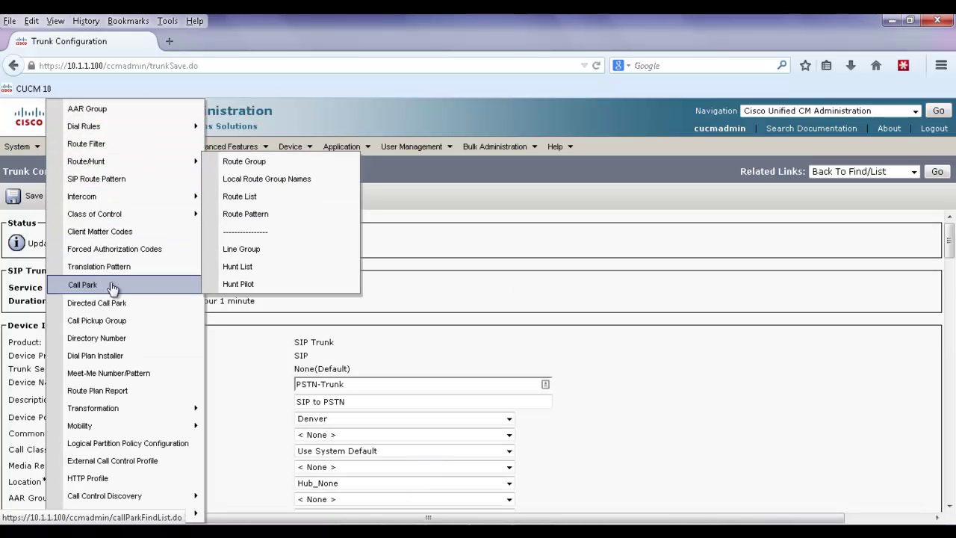
{"action": "left_click", "coordinate": [117, 394]}
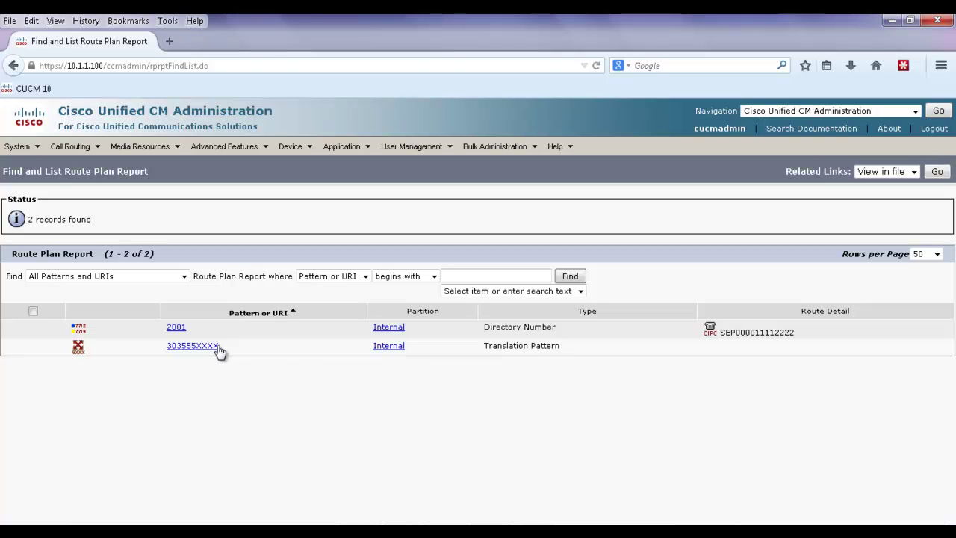
{"action": "left_click_drag", "start_coordinate": [219, 347], "coordinate": [169, 355]}
{"action": "left_click_drag", "start_coordinate": [214, 326], "coordinate": [169, 326]}
Open the configuration of the 303555XXXX translation pattern
{"action": "mouse_move", "coordinate": [86, 154]}
{"action": "left_click", "coordinate": [94, 267]}
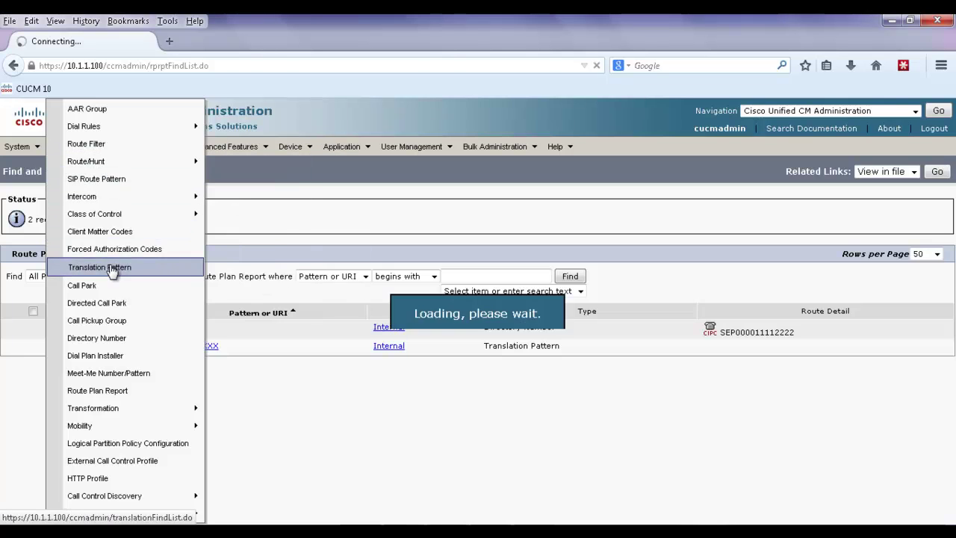
{"action": "left_click", "coordinate": [183, 332]}
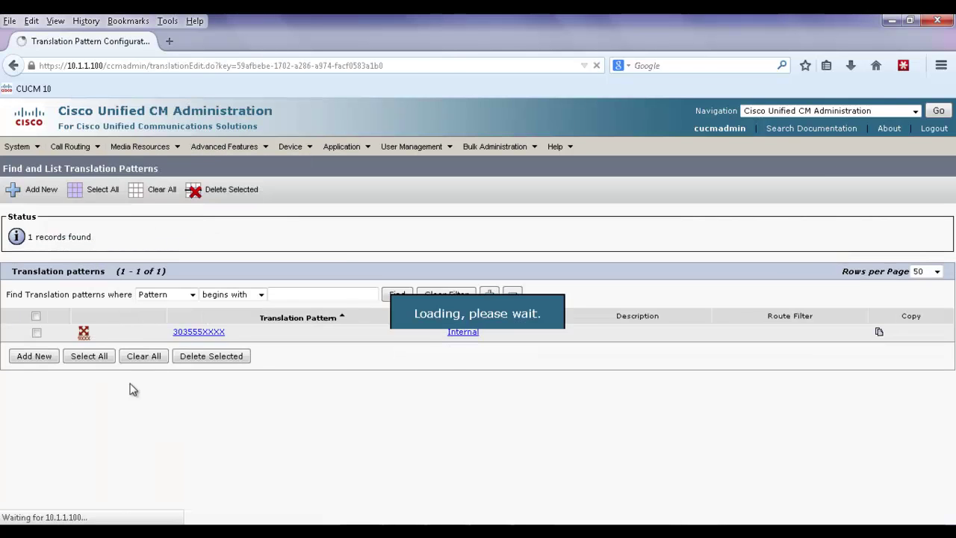